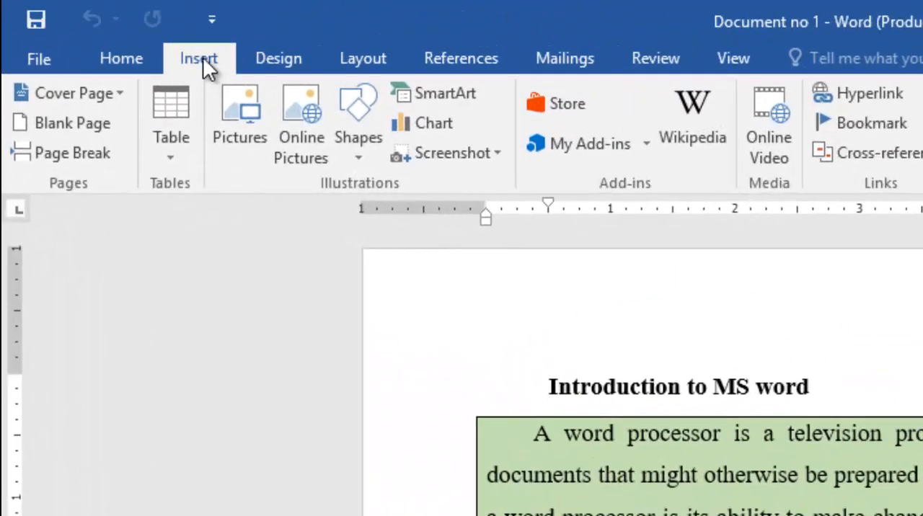
click(121, 93)
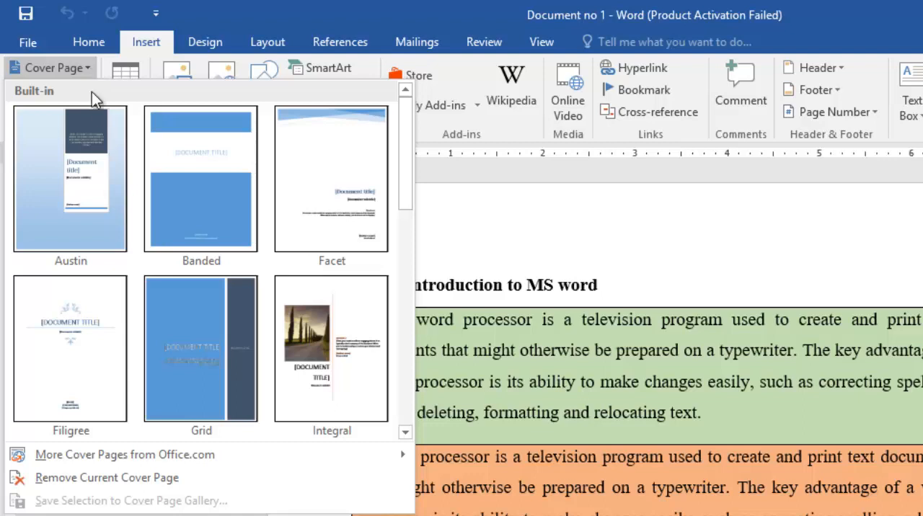
click(88, 68)
click(88, 68)
click(138, 41)
click(89, 68)
click(204, 48)
click(206, 48)
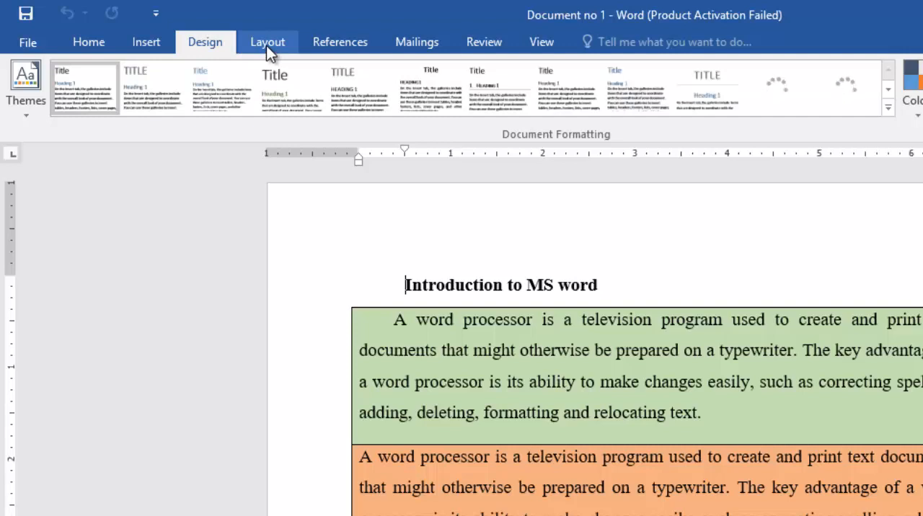
click(266, 46)
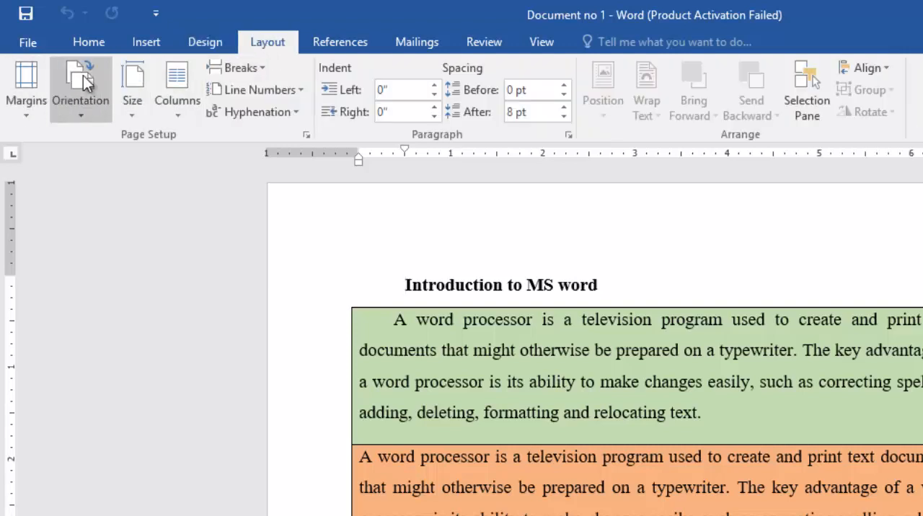
click(148, 41)
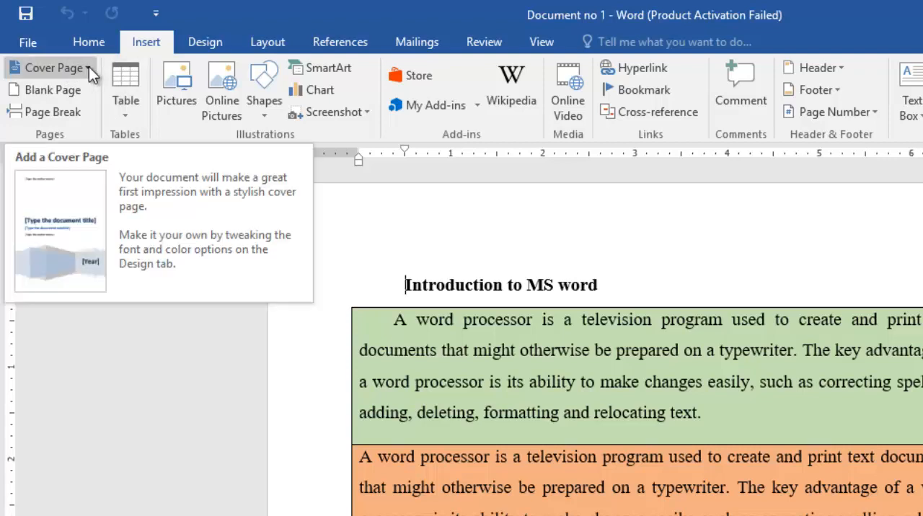
Step: Insert the built-in Filigree cover page at the start of the document
click(87, 66)
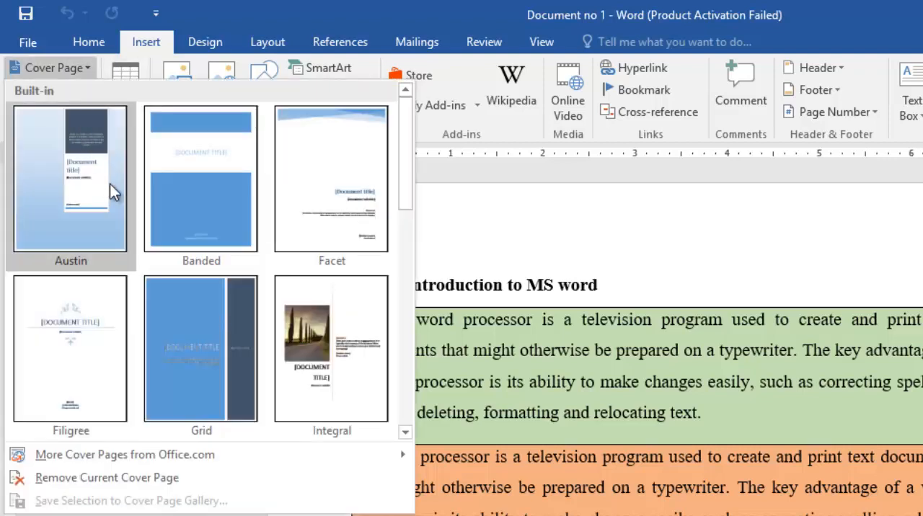
scroll(289, 204, down, 3)
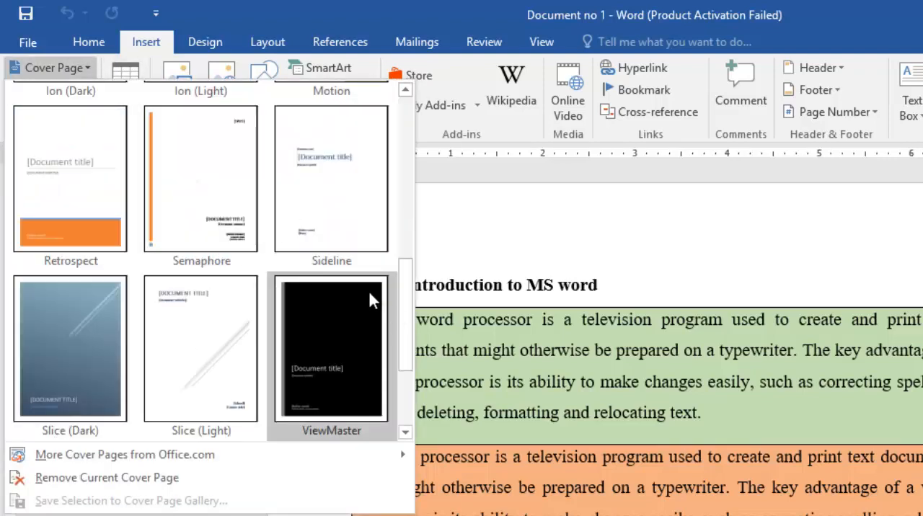
drag(405, 304, 372, 136)
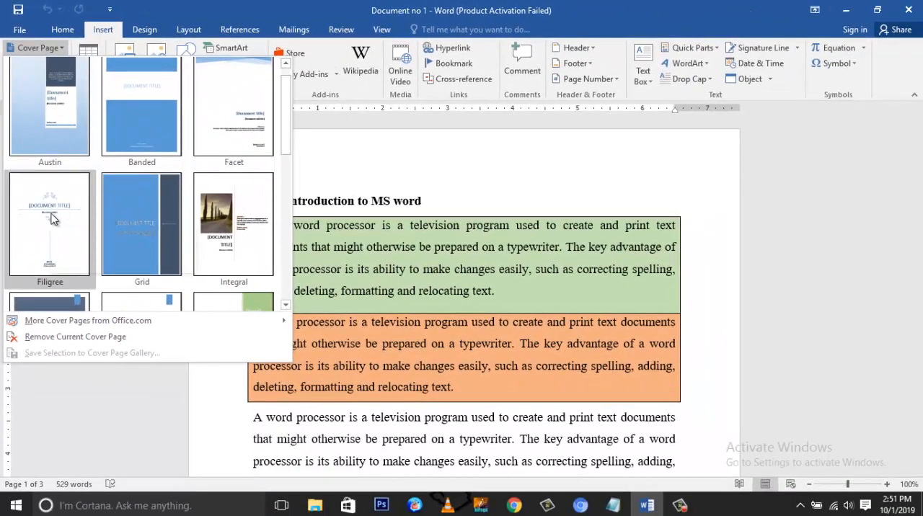
click(52, 218)
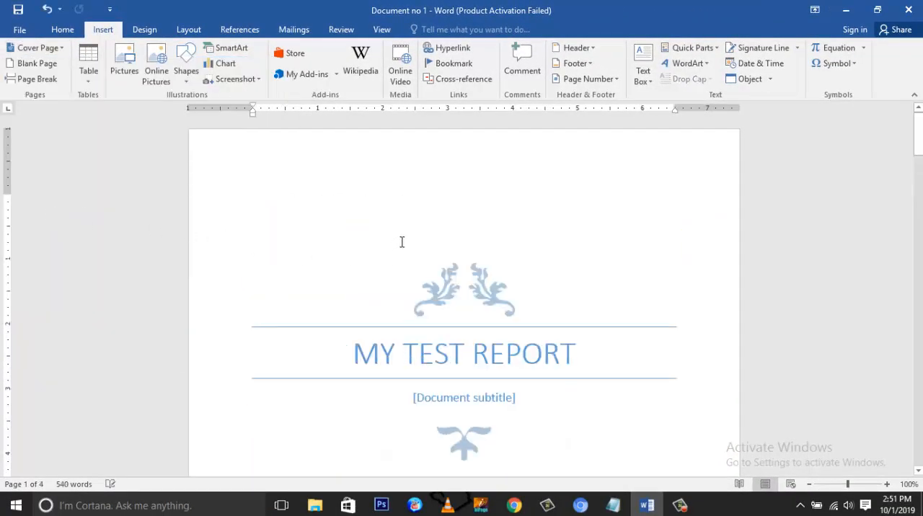
Step: Replace the cover page title with "FINANCIAL REPORT"
scroll(504, 252, down, 5)
scroll(577, 332, up, 5)
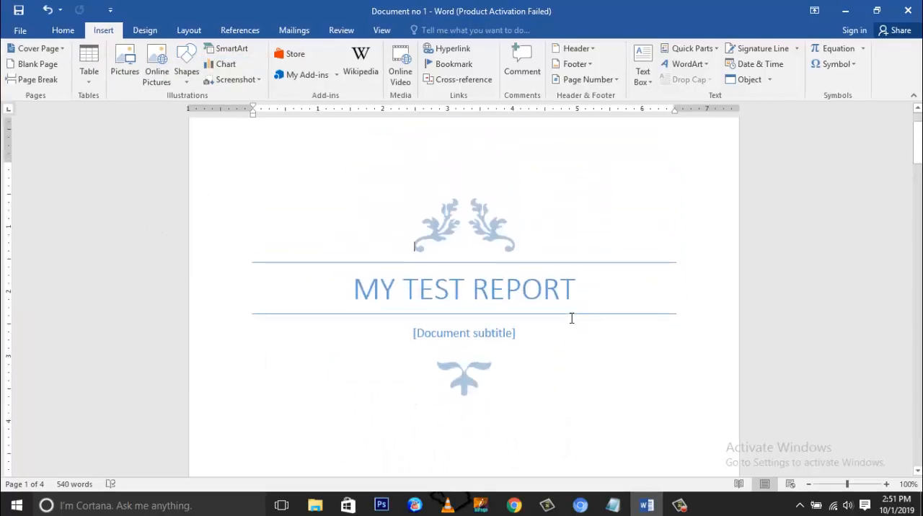
scroll(572, 320, down, 1)
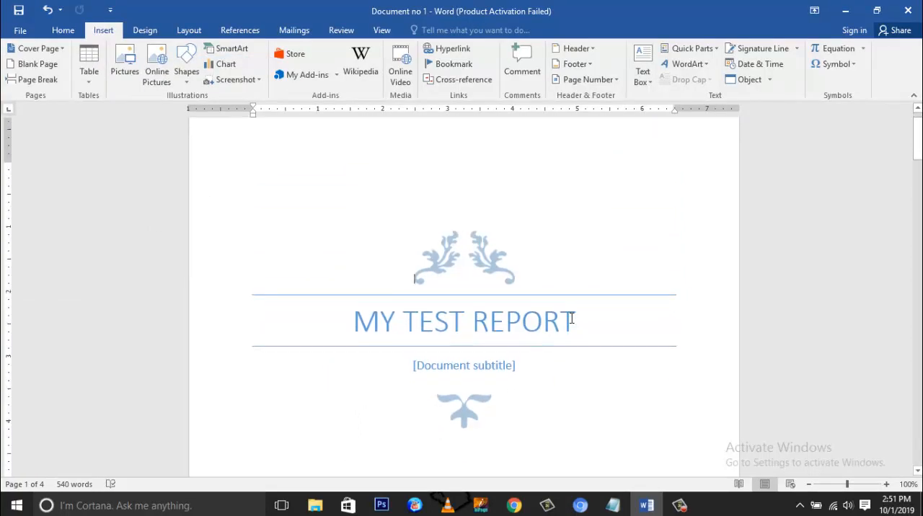
click(573, 319)
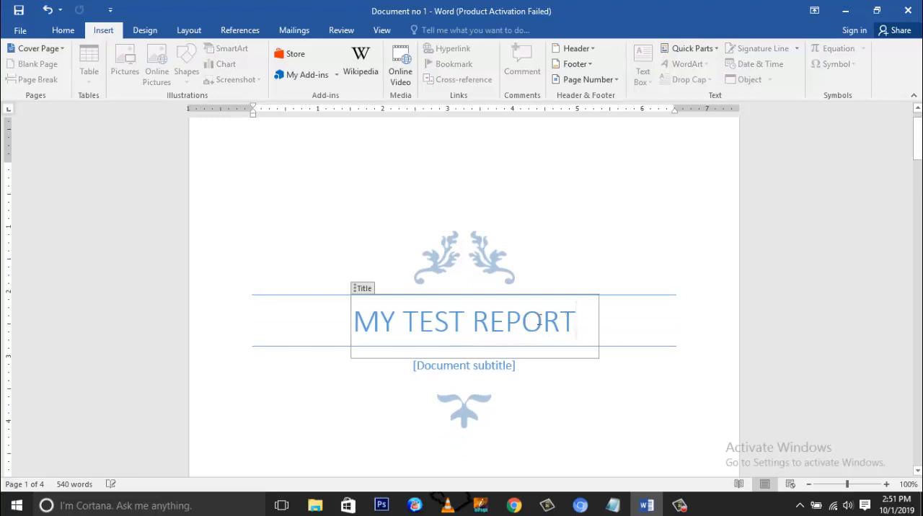
drag(574, 319, 373, 332)
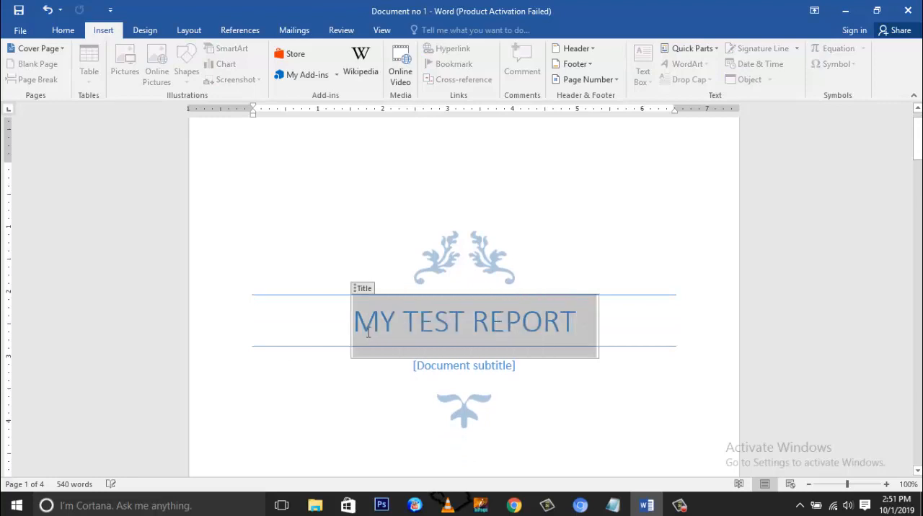
click(540, 339)
drag(531, 326, 362, 333)
scroll(529, 394, down, 7)
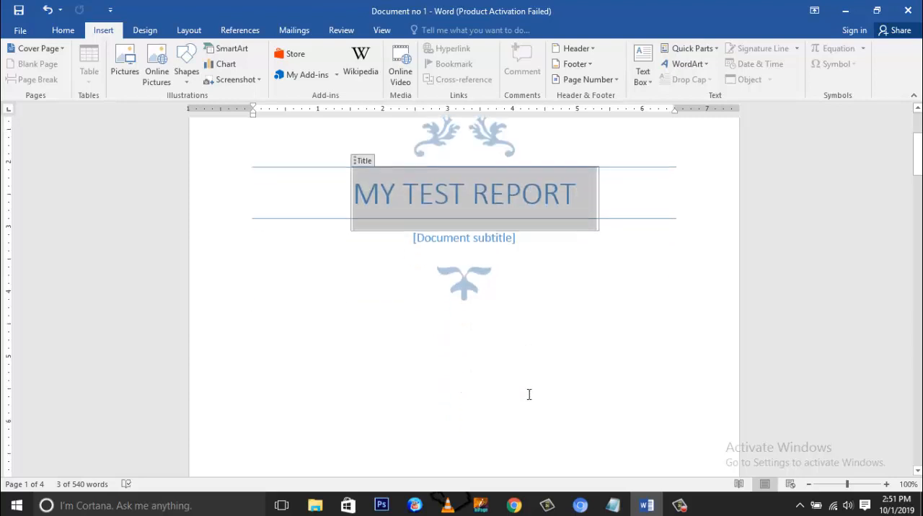
scroll(529, 394, down, 4)
scroll(530, 393, up, 10)
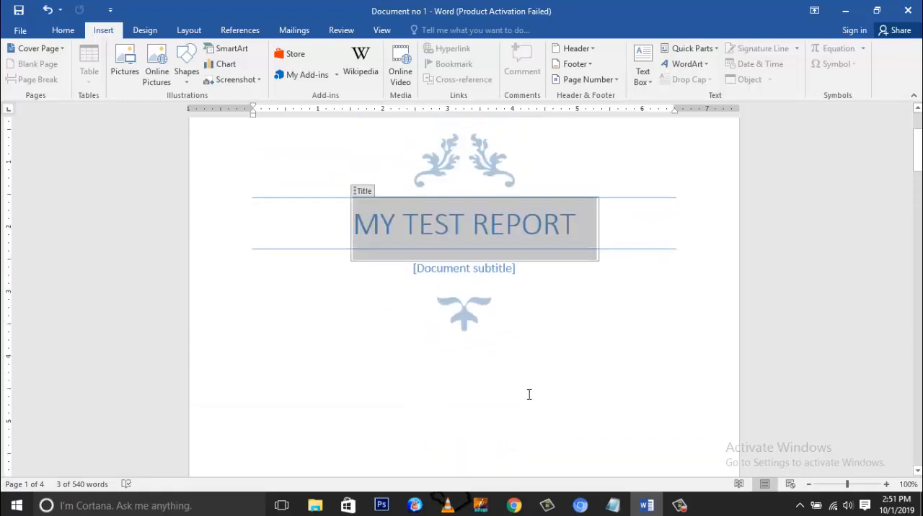
click(495, 303)
drag(574, 291, 334, 314)
text(FI)
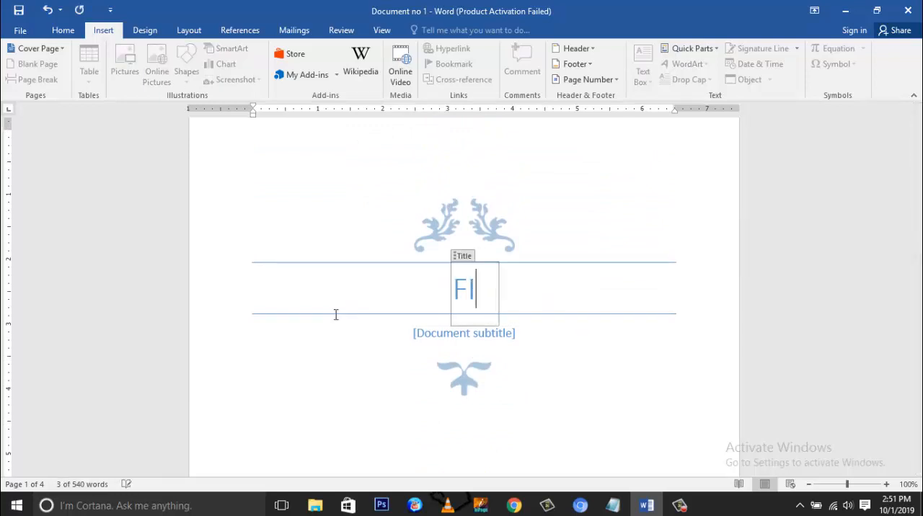
text(NANCIAL )
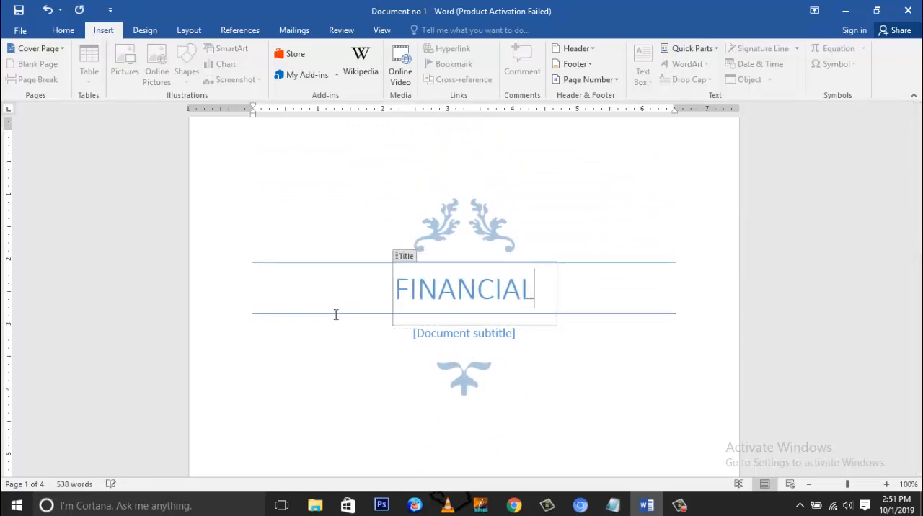
text(REPORT)
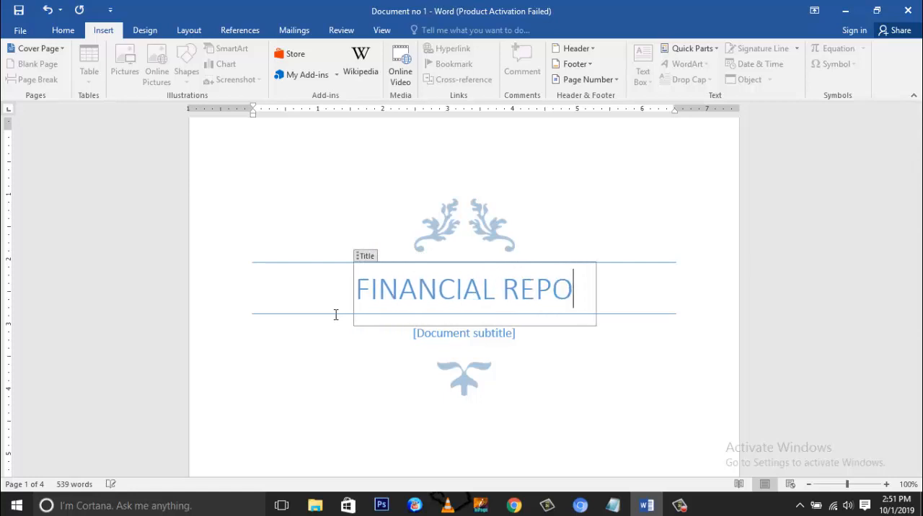
Step: Fill the cover page's subtitle placeholder with "By" followed by the author's full name
click(458, 340)
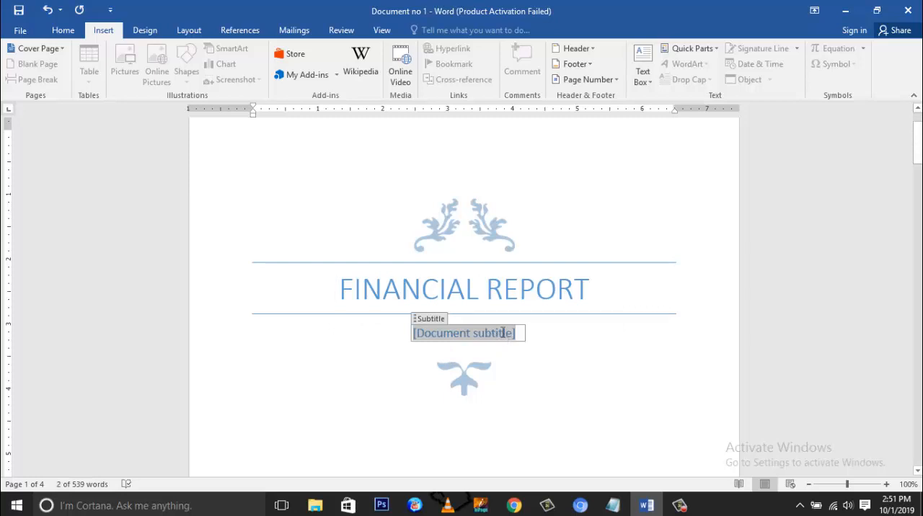
scroll(503, 333, down, 1)
scroll(503, 332, down, 2)
scroll(504, 335, up, 3)
text(B)
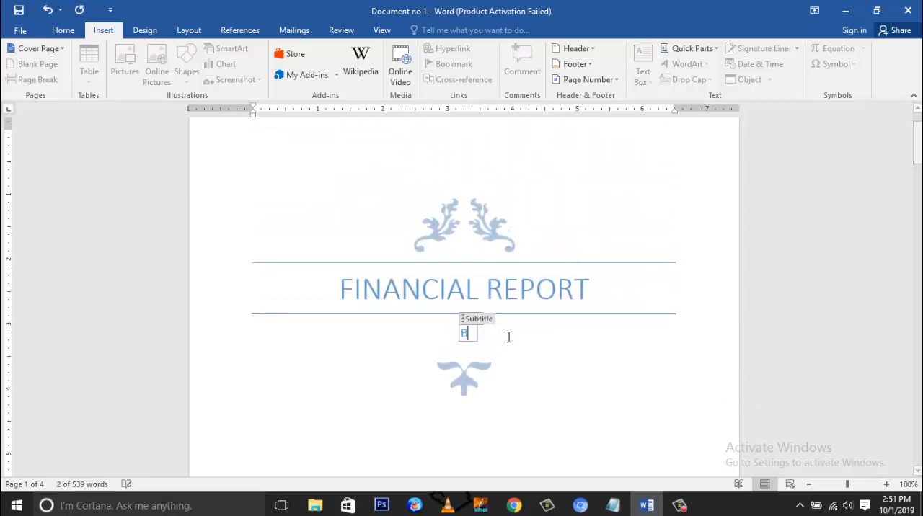
text(y A)
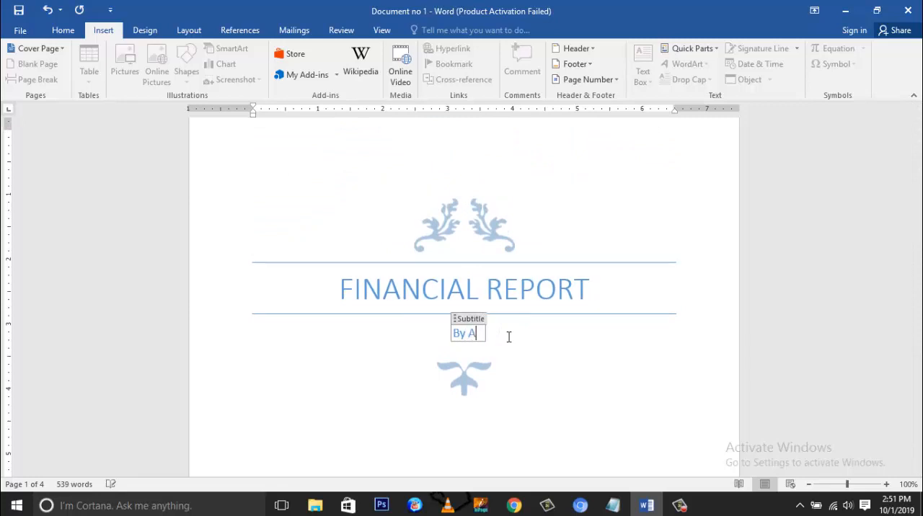
text(sif Ali)
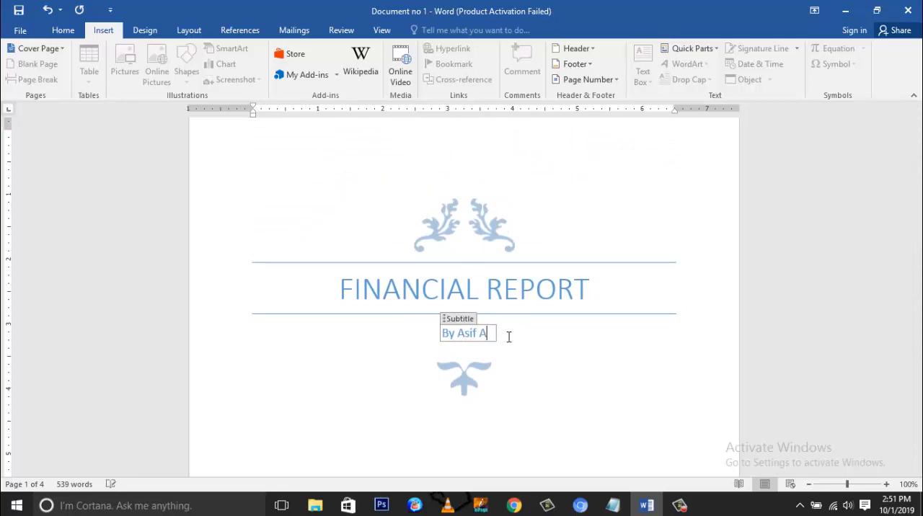
click(388, 352)
Step: Set the date near the foot of the cover page to today's date, October 1, 2019
scroll(387, 352, down, 3)
scroll(387, 352, down, 5)
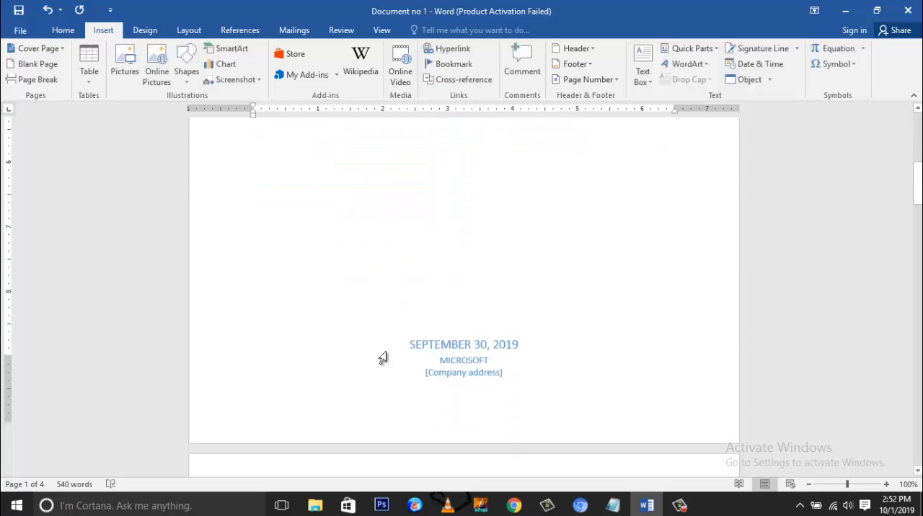
click(422, 320)
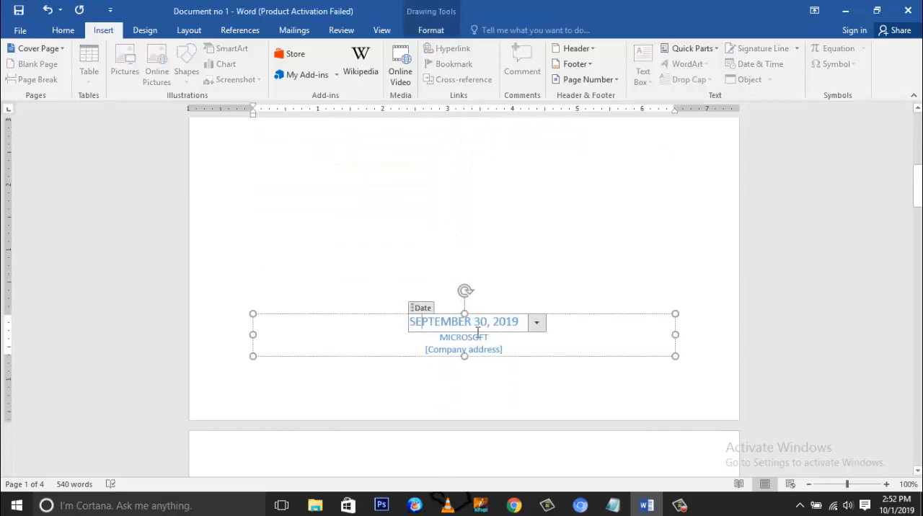
click(538, 325)
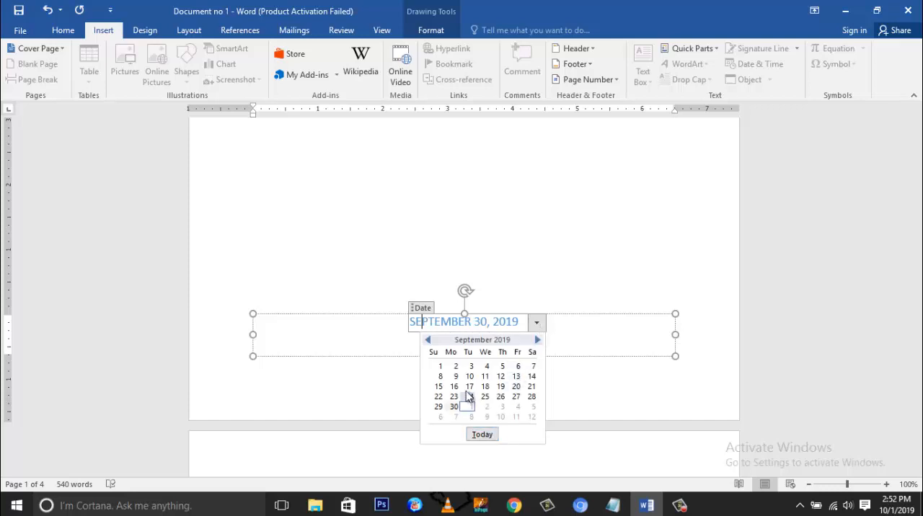
click(481, 434)
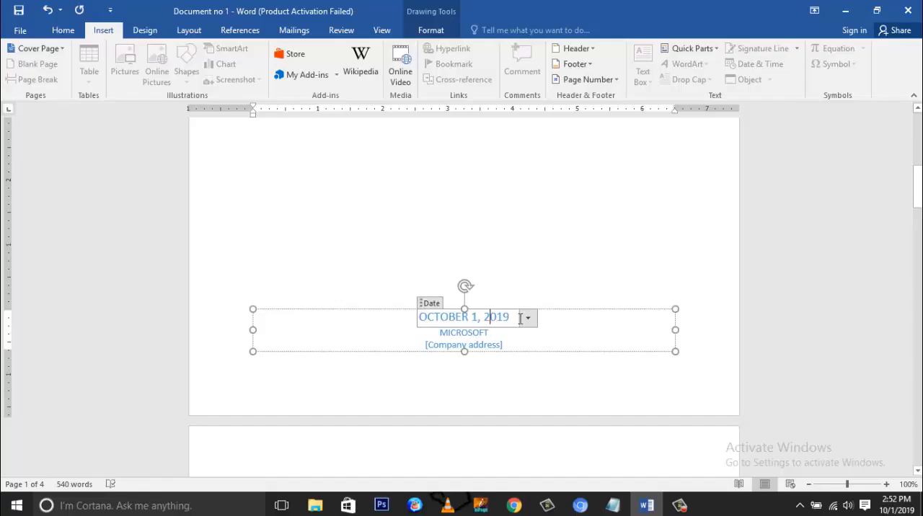
Step: Try October 23, 2019 as the cover page date, and set it back to today's date
click(528, 318)
click(477, 394)
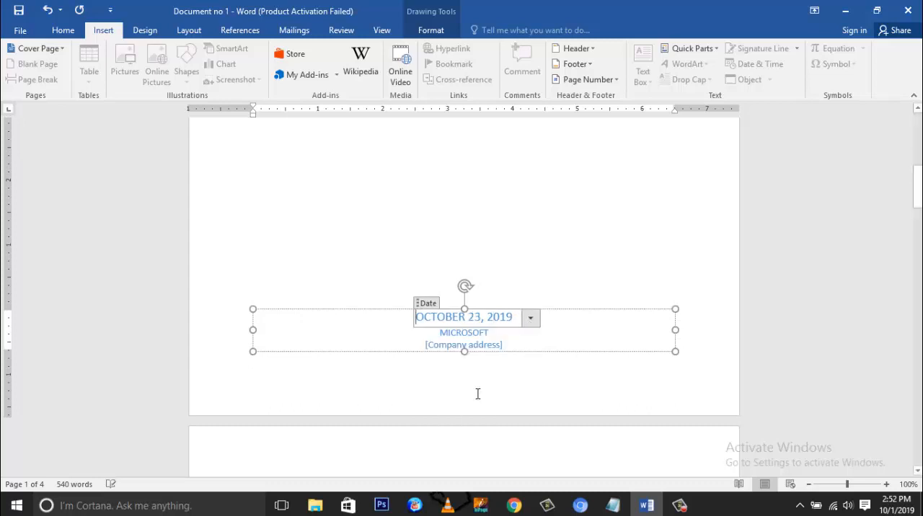
click(531, 318)
click(475, 431)
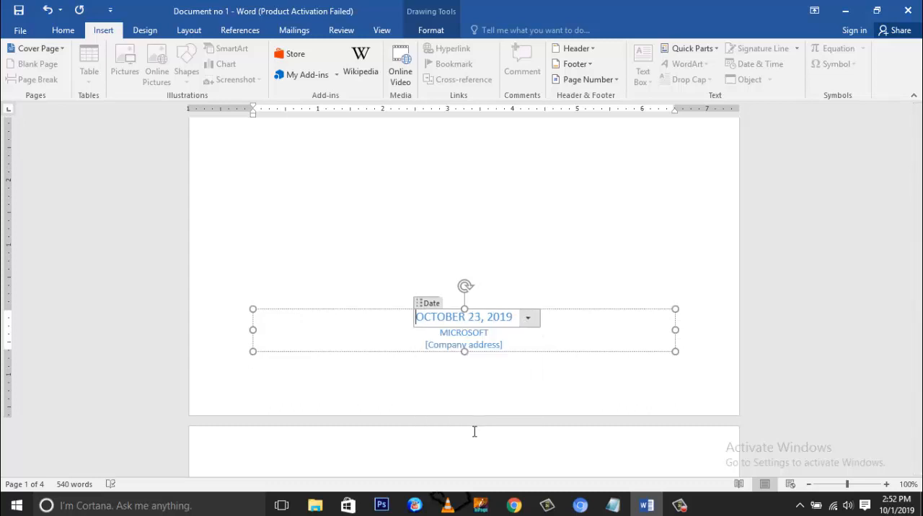
Step: Examine the company name and company address fields on the cover page without editing them, and return to the title
click(482, 333)
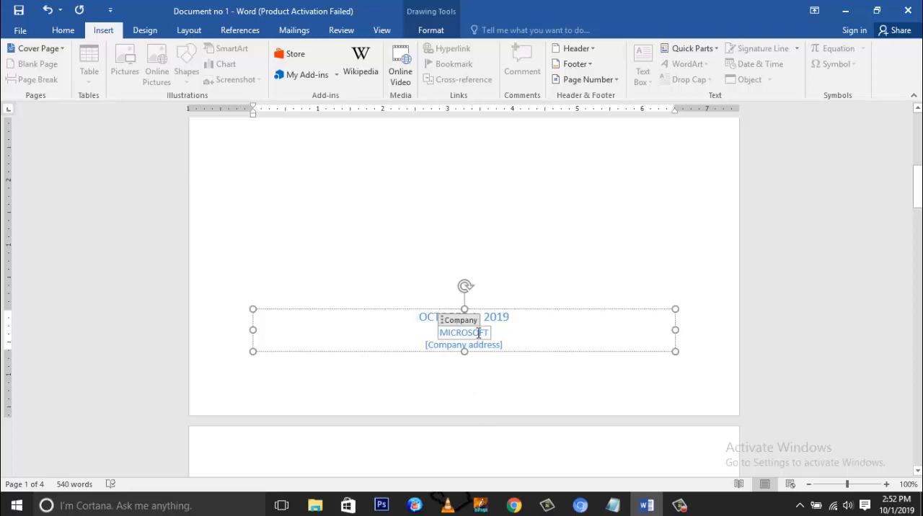
drag(488, 334, 436, 339)
click(441, 347)
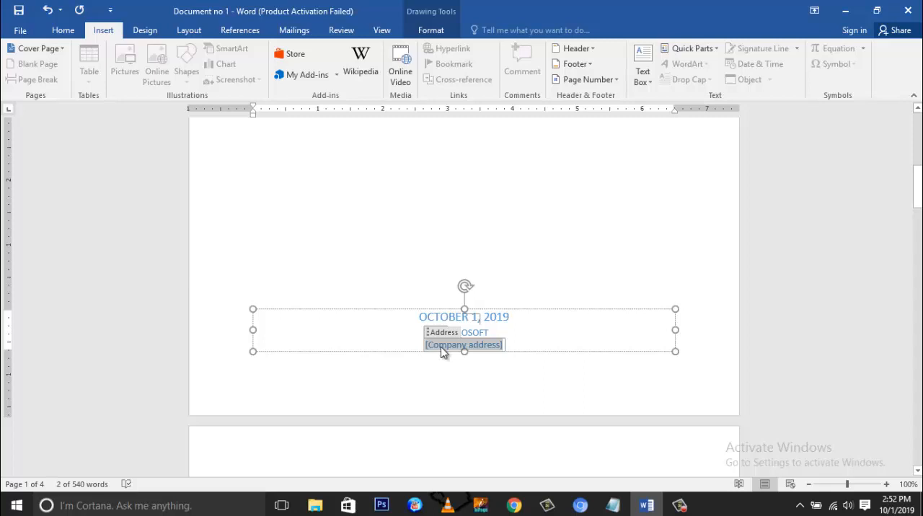
click(690, 305)
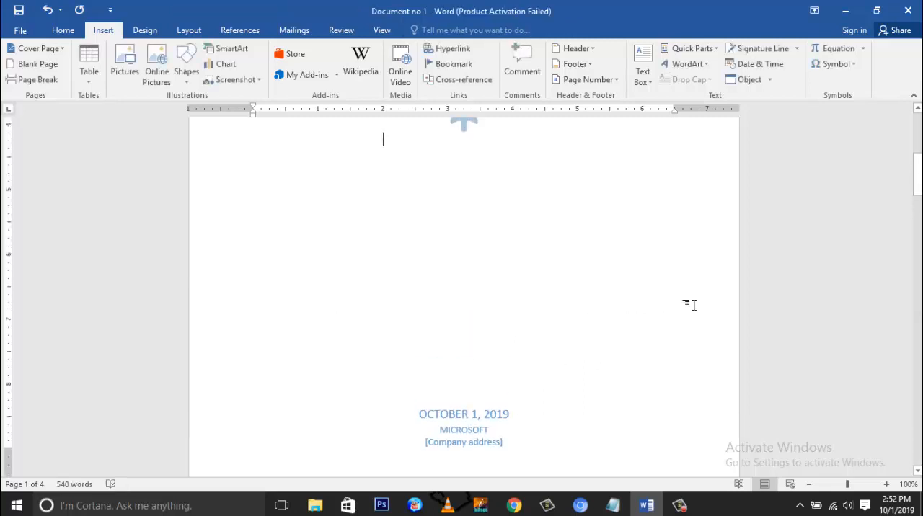
scroll(690, 305, up, 5)
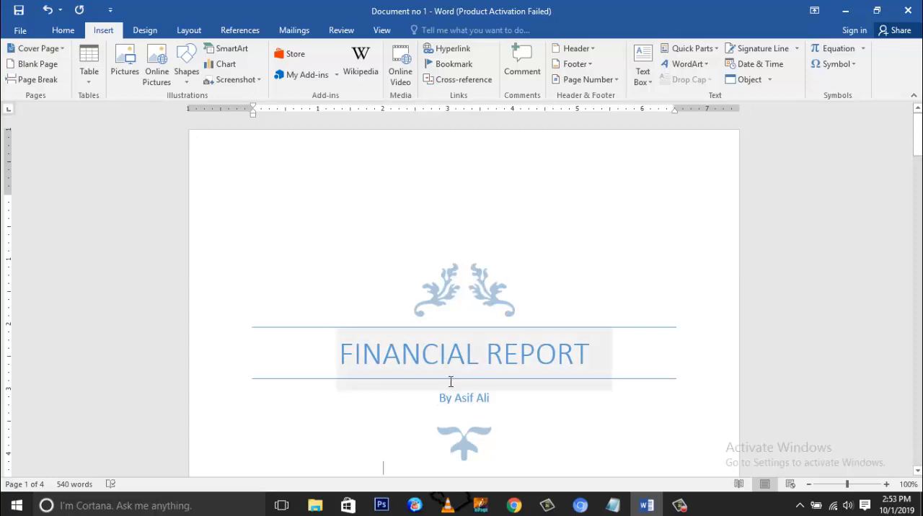
Step: Replace the current cover page with the built-in Facet design
click(56, 56)
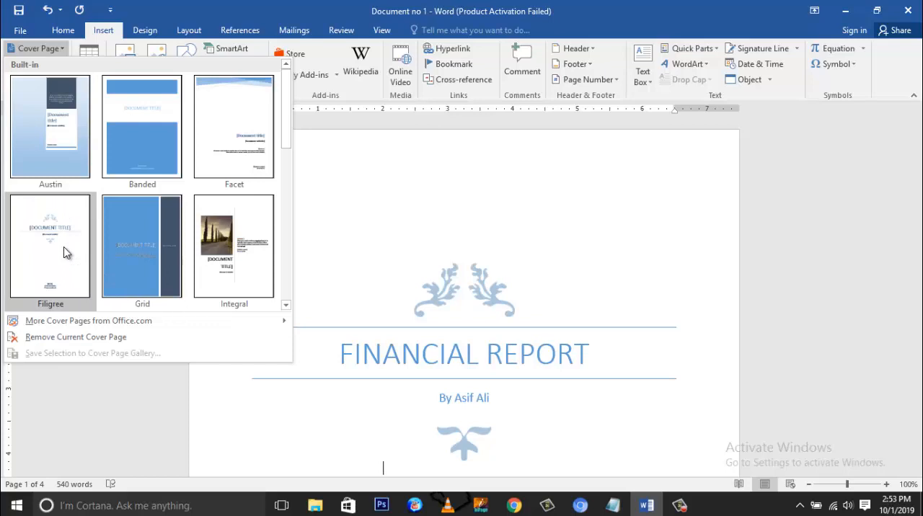
click(249, 133)
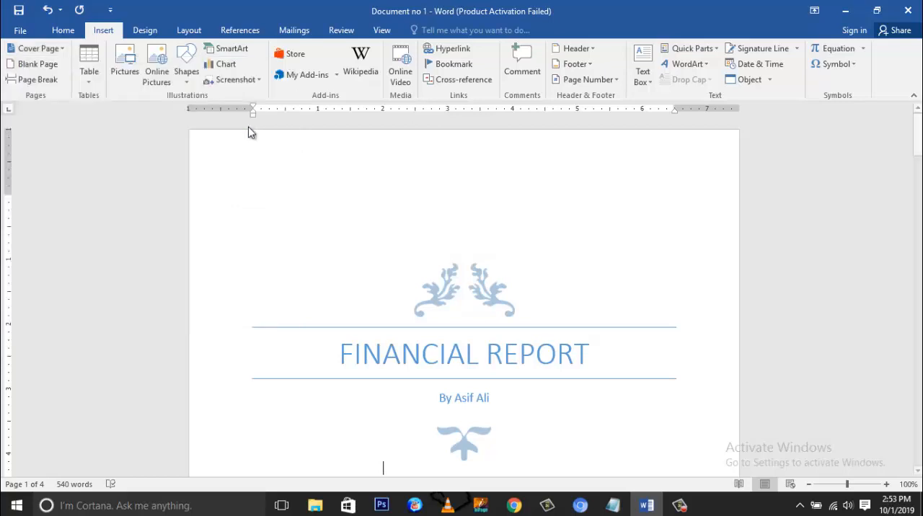
scroll(393, 258, down, 6)
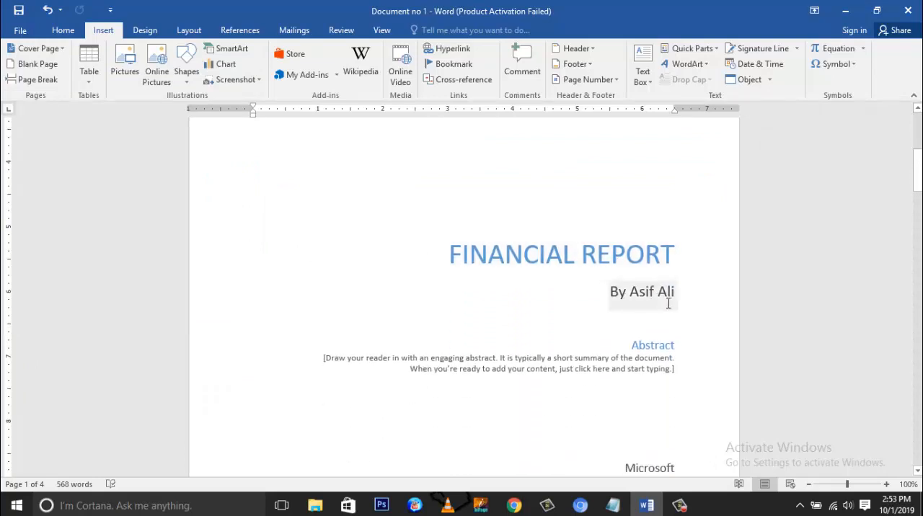
Step: Examine the abstract, email address and company fields on the Facet cover page without editing them, and return to its header graphic
click(670, 368)
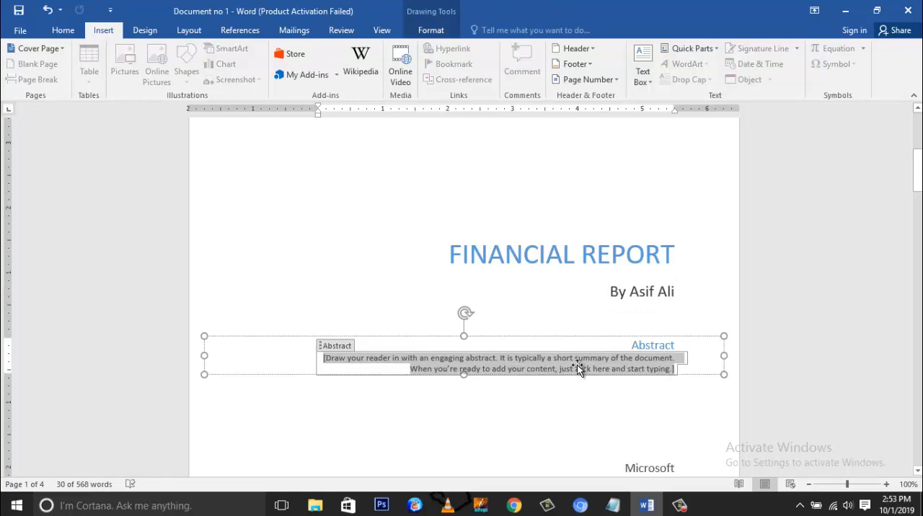
scroll(577, 366, up, 2)
scroll(578, 366, up, 4)
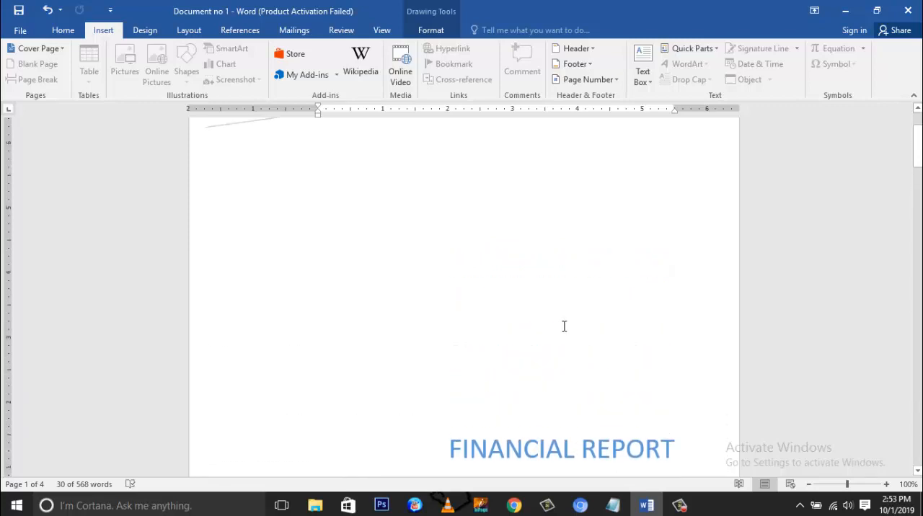
scroll(564, 326, up, 3)
scroll(556, 313, down, 12)
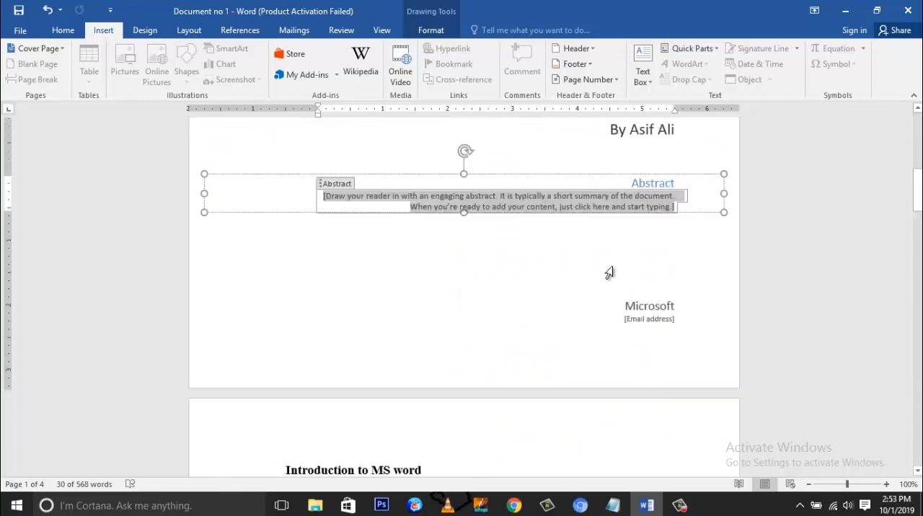
click(650, 320)
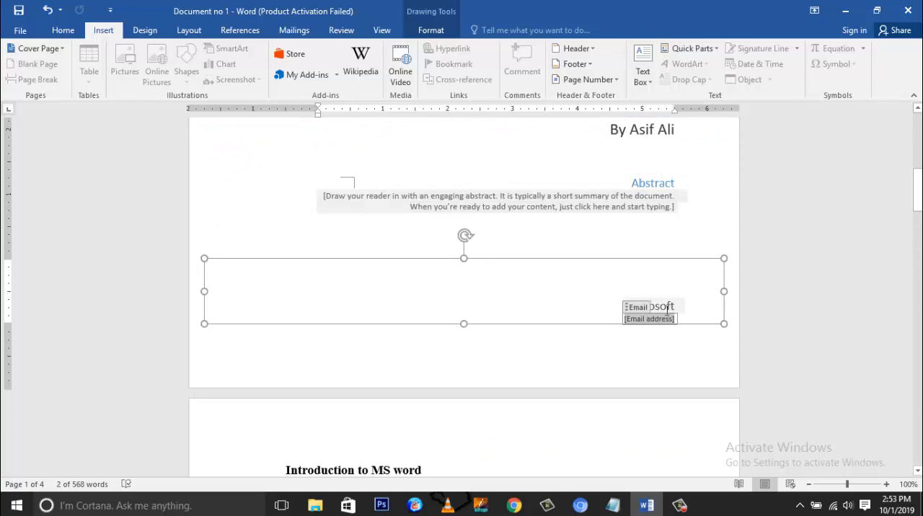
click(667, 309)
scroll(667, 235, up, 14)
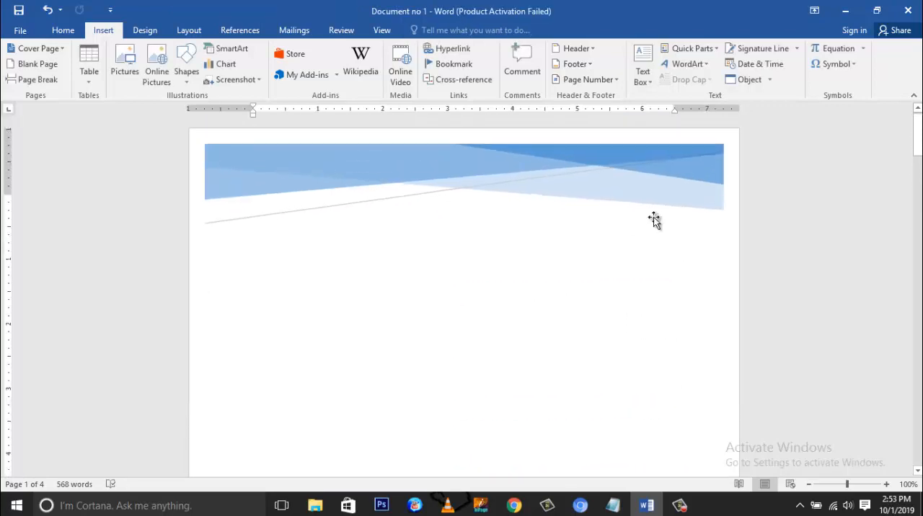
Step: Browse the built-in cover page designs and replace the current cover page with the Integral design
click(62, 54)
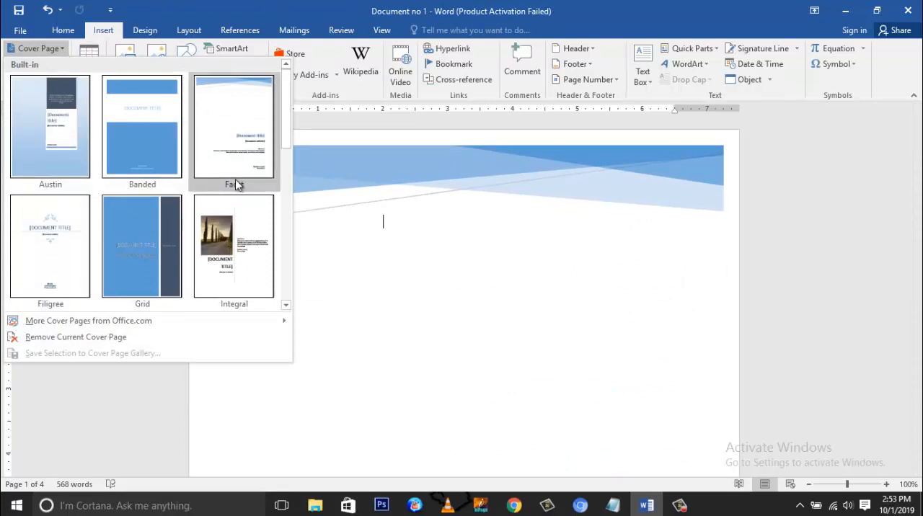
scroll(237, 184, down, 5)
scroll(237, 183, up, 5)
scroll(245, 238, down, 5)
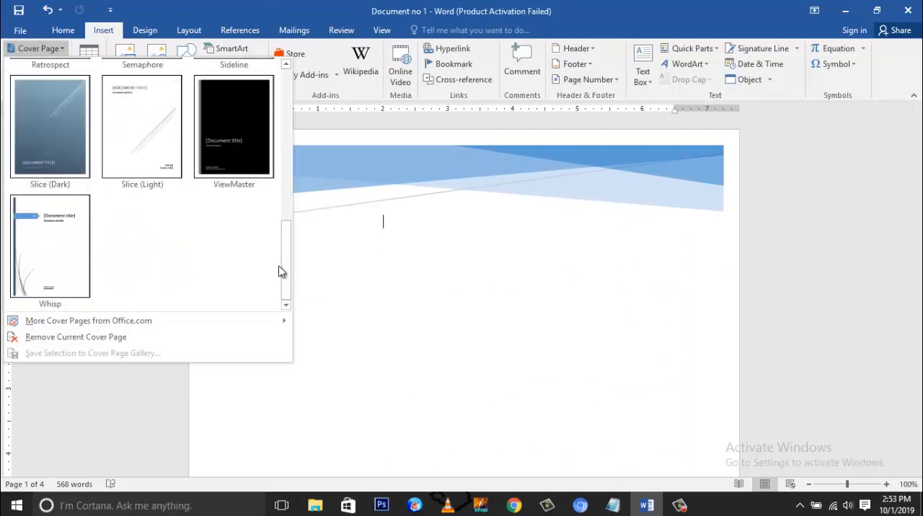
drag(282, 269, 292, 170)
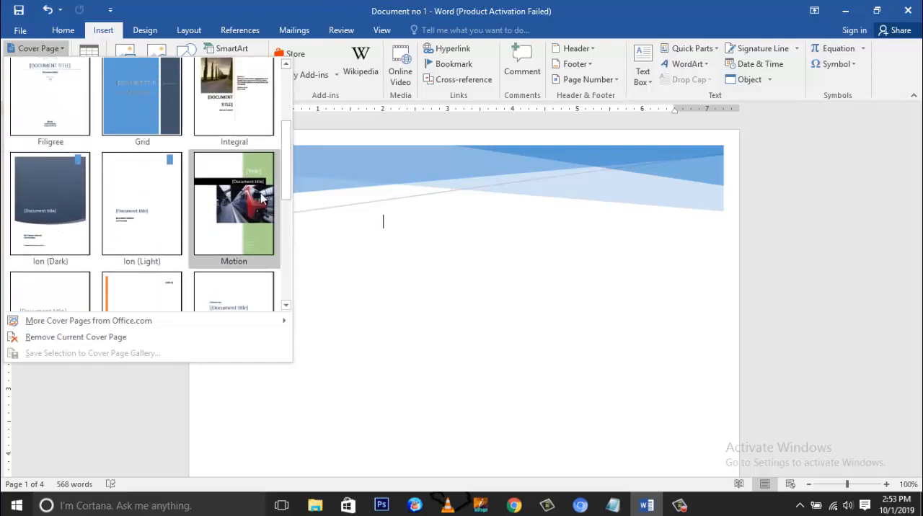
click(230, 85)
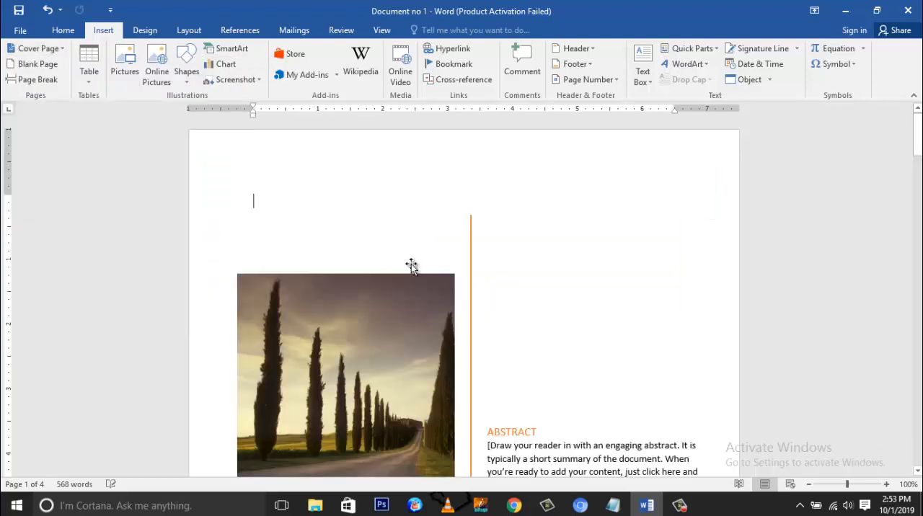
Step: Examine the Integral cover page's title, subtitle, landscape picture and abstract section without editing them
scroll(411, 264, down, 6)
scroll(411, 265, down, 3)
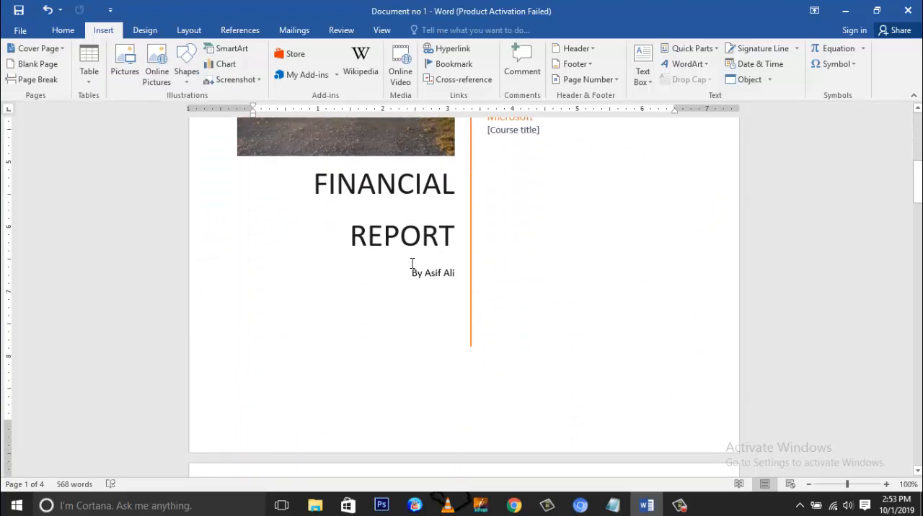
scroll(412, 268, up, 3)
click(313, 182)
scroll(314, 181, up, 4)
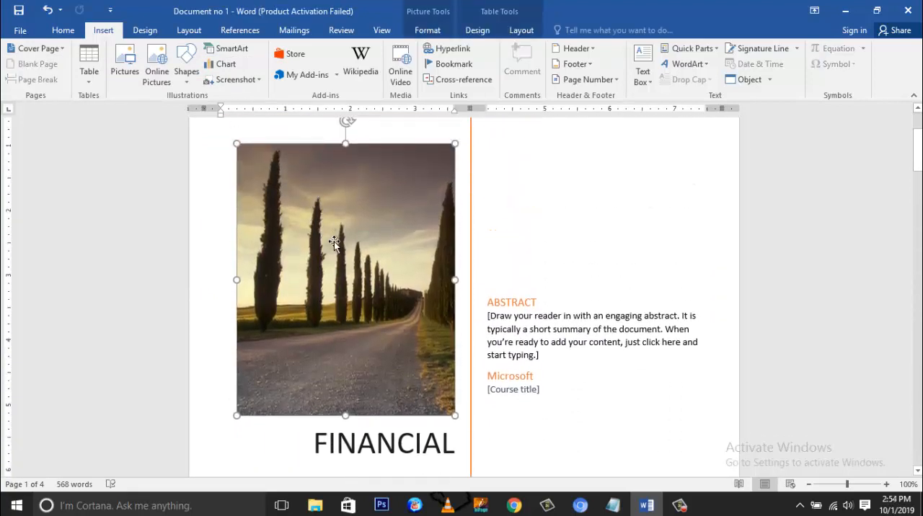
click(503, 281)
scroll(503, 281, up, 4)
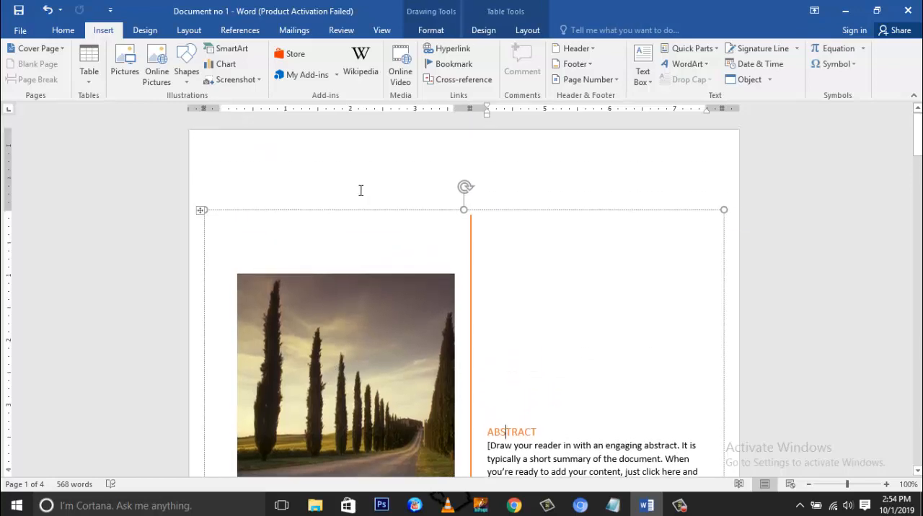
Step: Remove the current cover page from the document
click(351, 177)
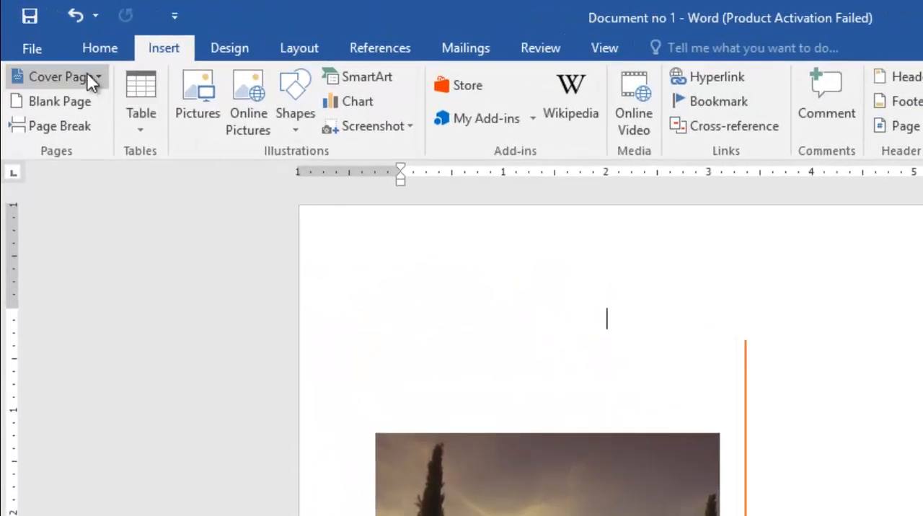
click(92, 78)
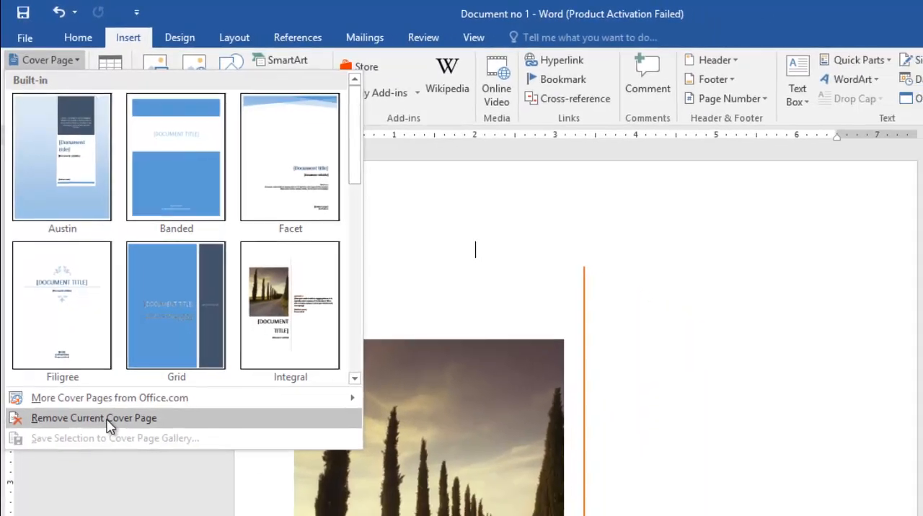
click(121, 465)
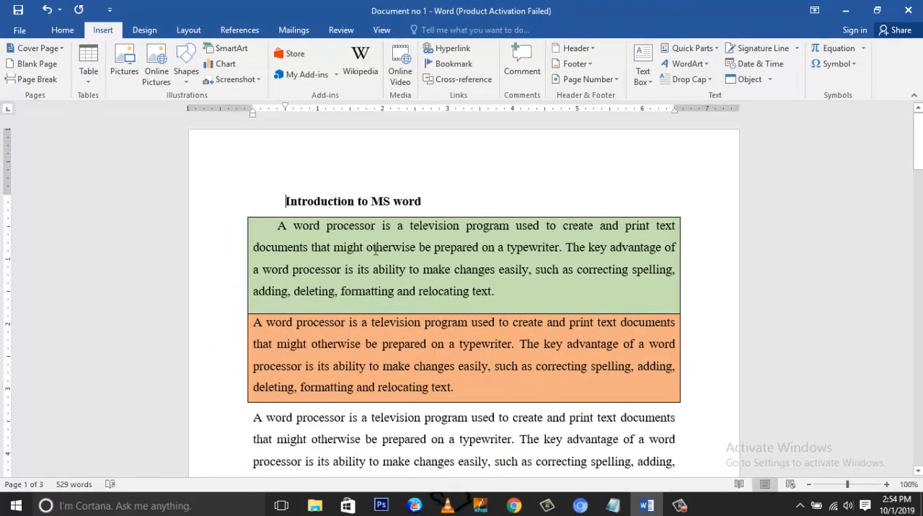
Step: Insert a blank page after the last city, Abbottabad, in the numbered list
scroll(241, 157, down, 5)
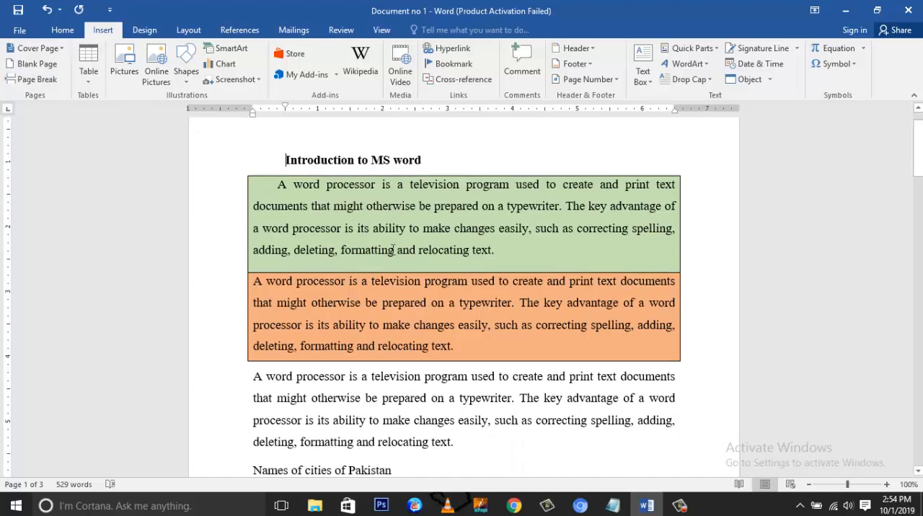
scroll(393, 250, down, 15)
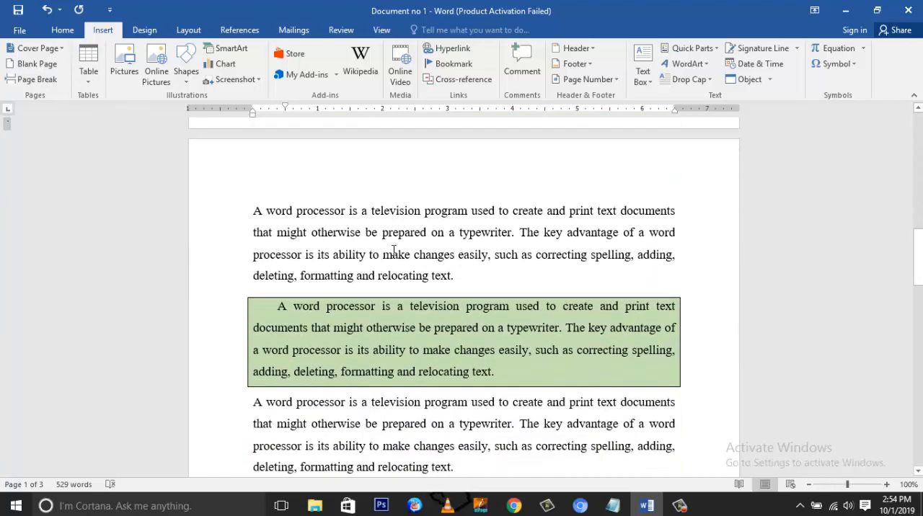
scroll(393, 251, down, 8)
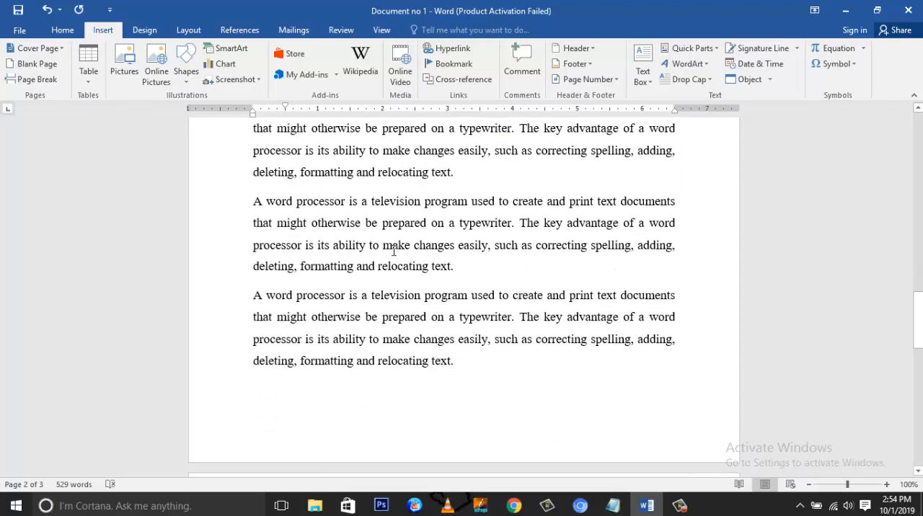
scroll(393, 250, down, 2)
scroll(393, 250, down, 2)
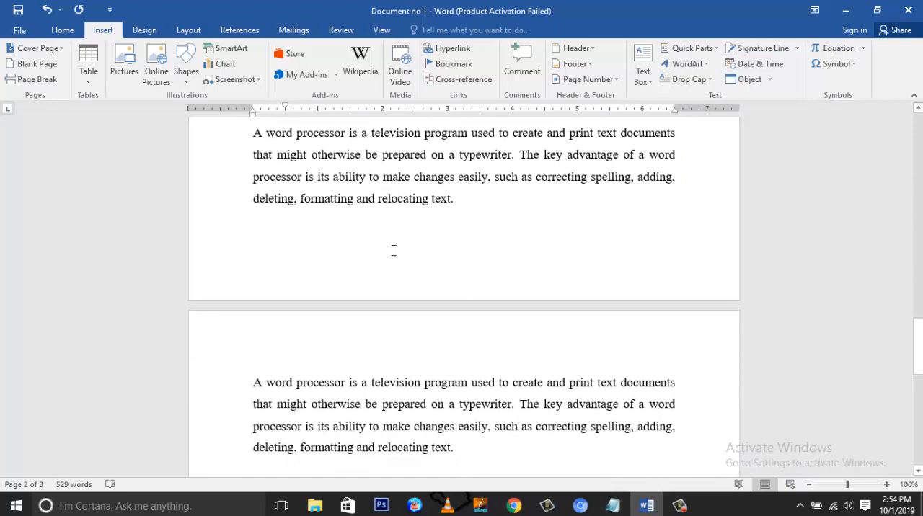
scroll(393, 251, up, 15)
scroll(393, 251, up, 5)
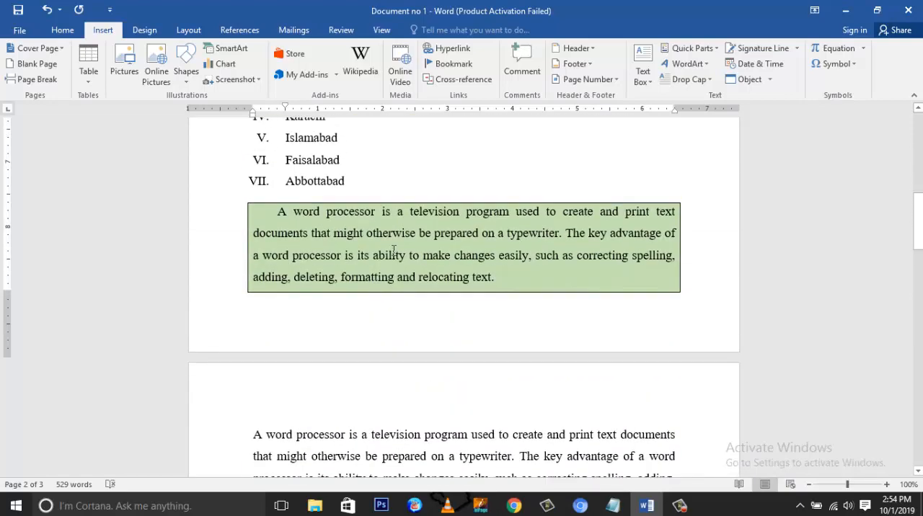
click(370, 191)
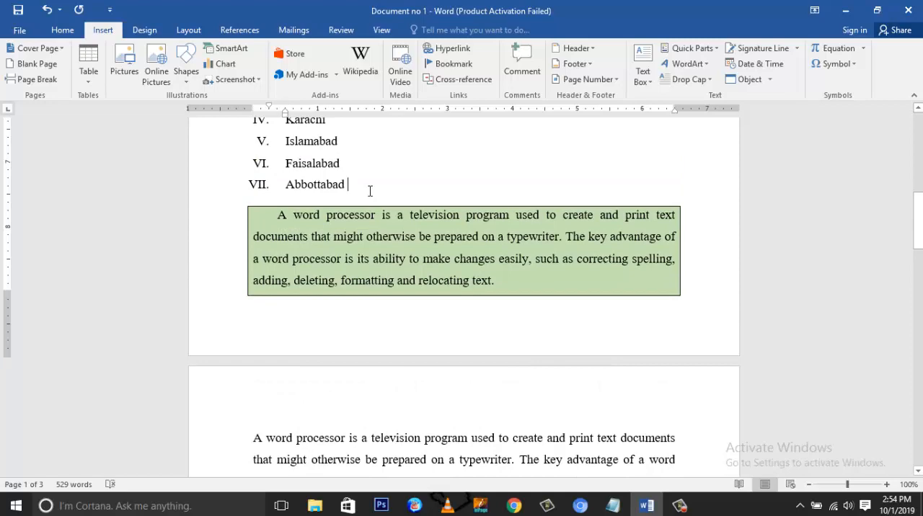
scroll(370, 191, up, 4)
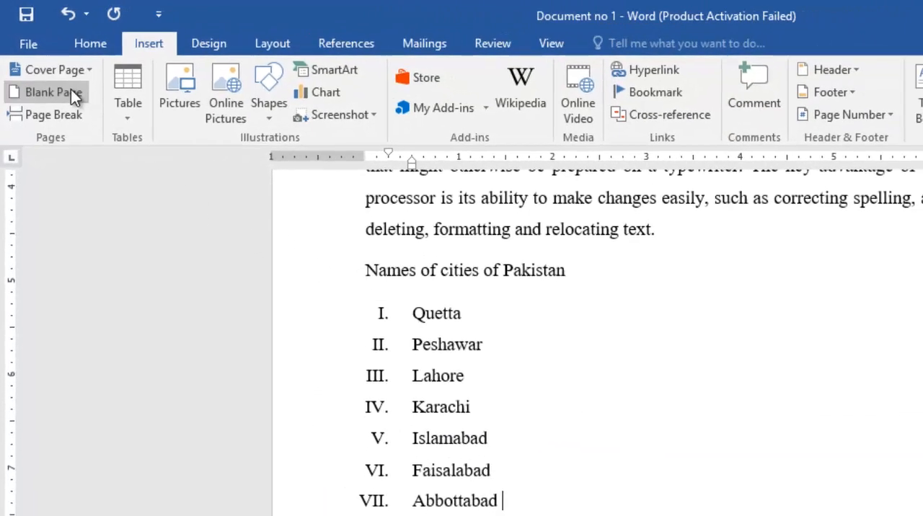
click(79, 102)
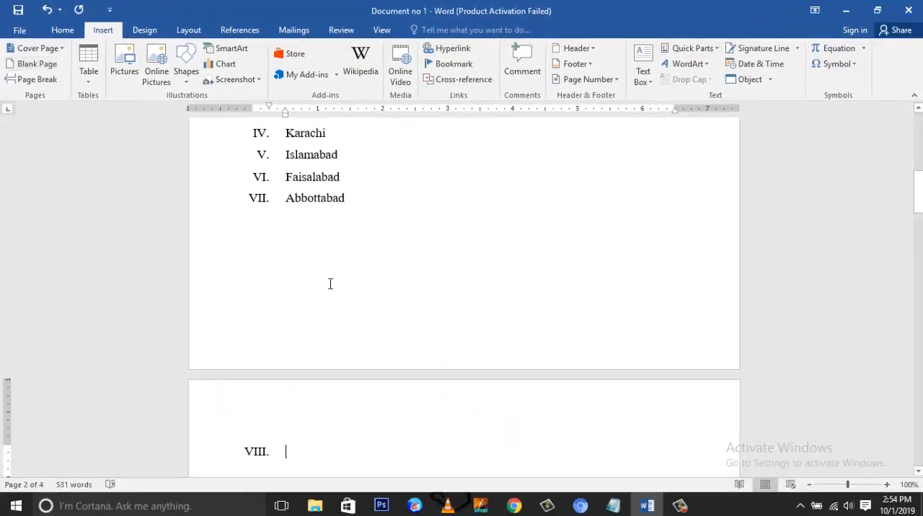
Step: Inspect the pages around the inserted blank page, and undo the blank page insertion
scroll(330, 284, down, 18)
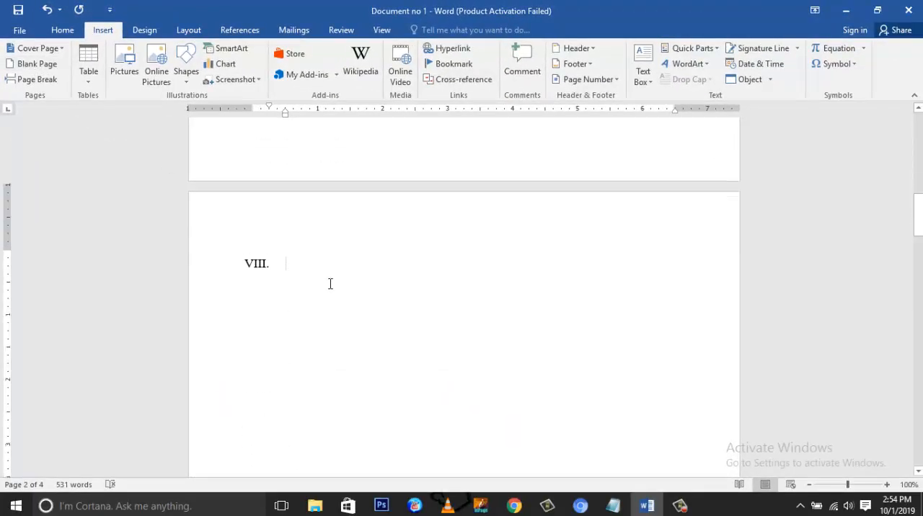
scroll(329, 284, down, 2)
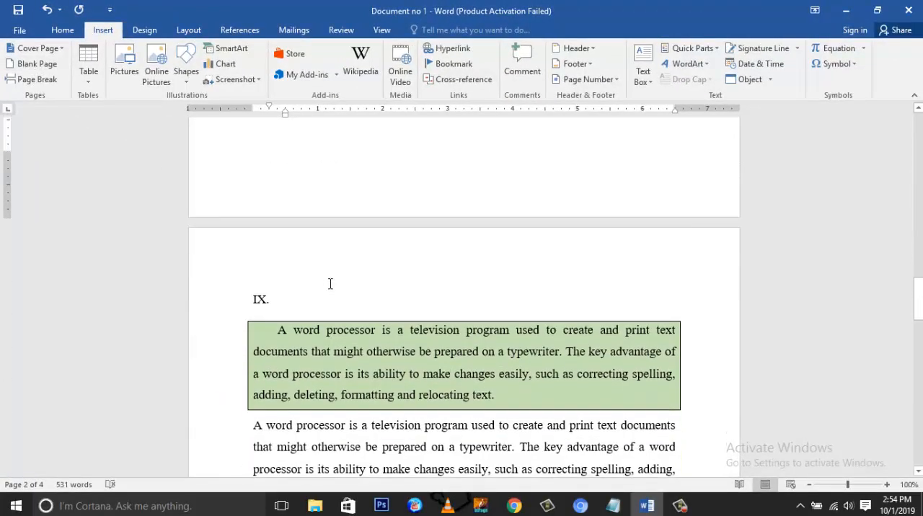
click(301, 305)
scroll(300, 305, up, 16)
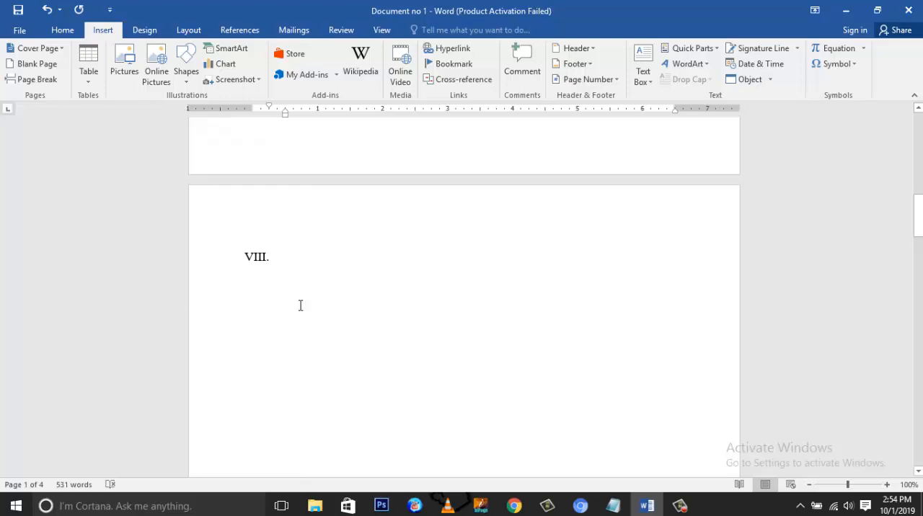
key(ctrl+z)
scroll(301, 306, up, 3)
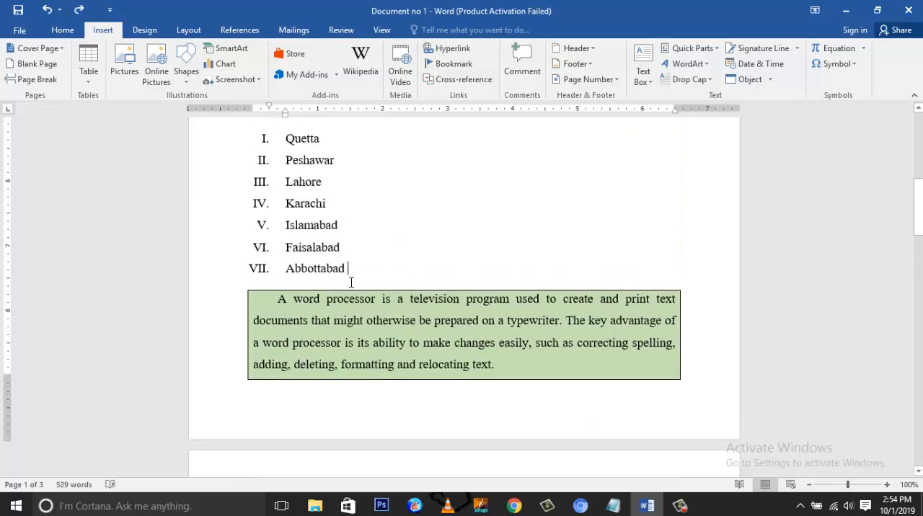
Step: Insert a page break at the end of the paragraph just above the line "Names of cities of Pakistan"
scroll(354, 272, up, 10)
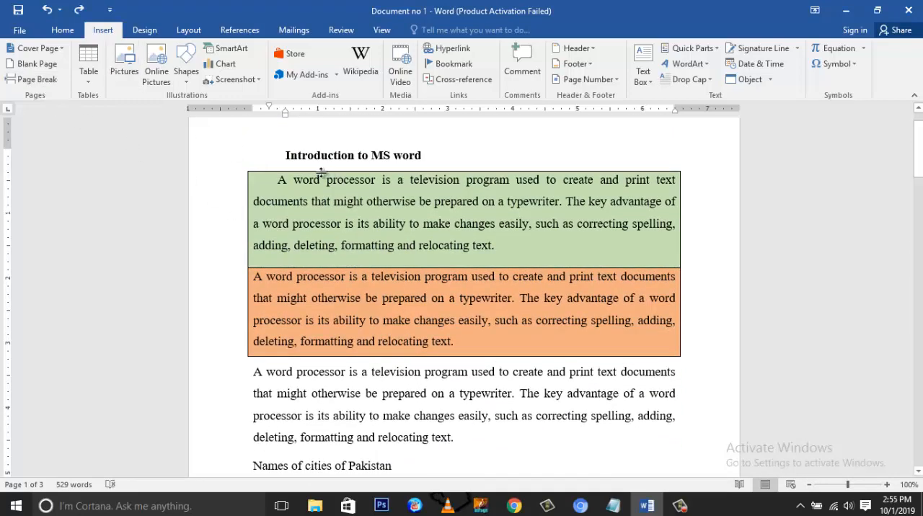
scroll(419, 274, down, 4)
click(415, 277)
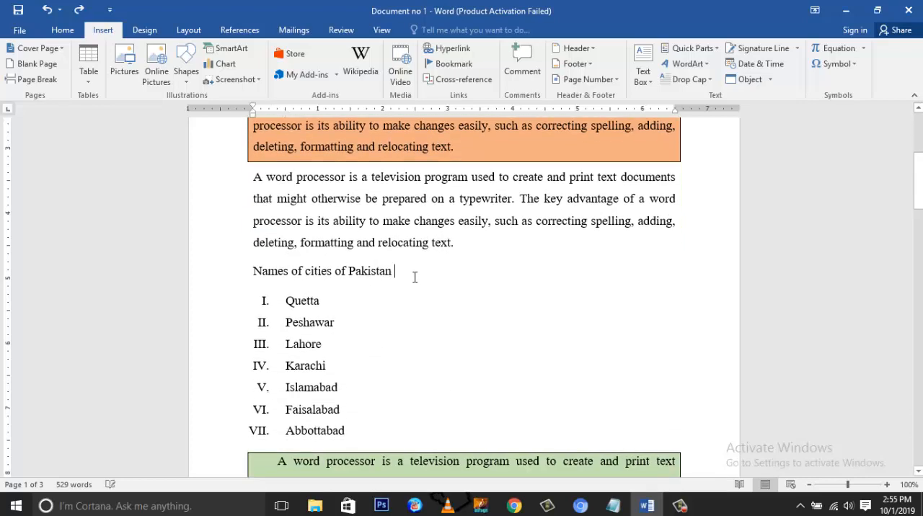
click(464, 245)
scroll(468, 274, up, 1)
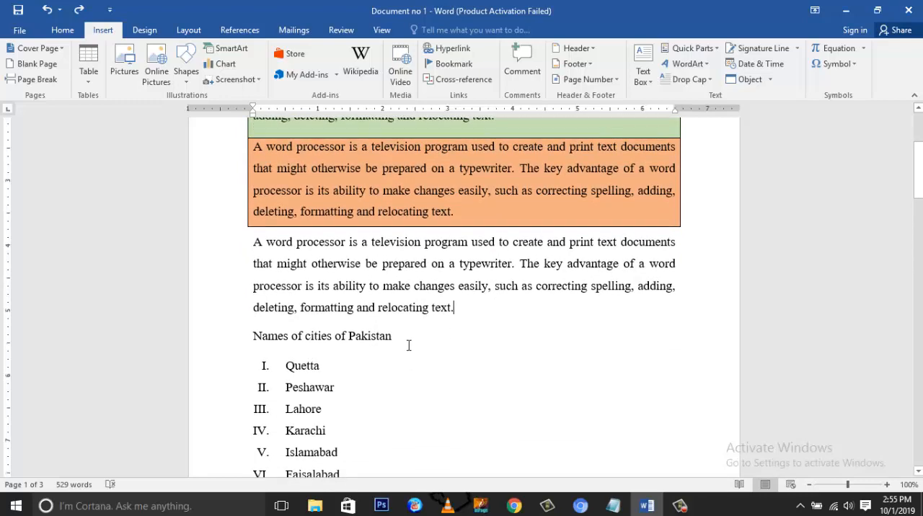
scroll(408, 346, down, 3)
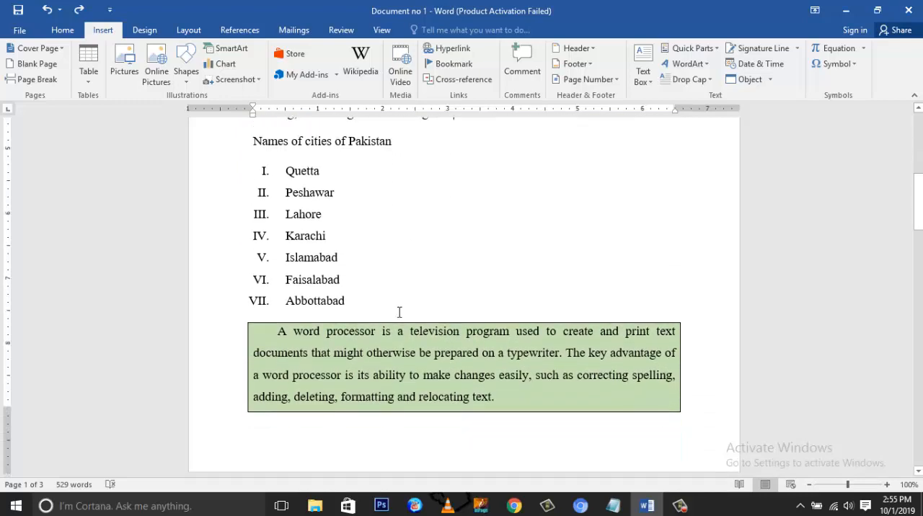
scroll(407, 341, up, 2)
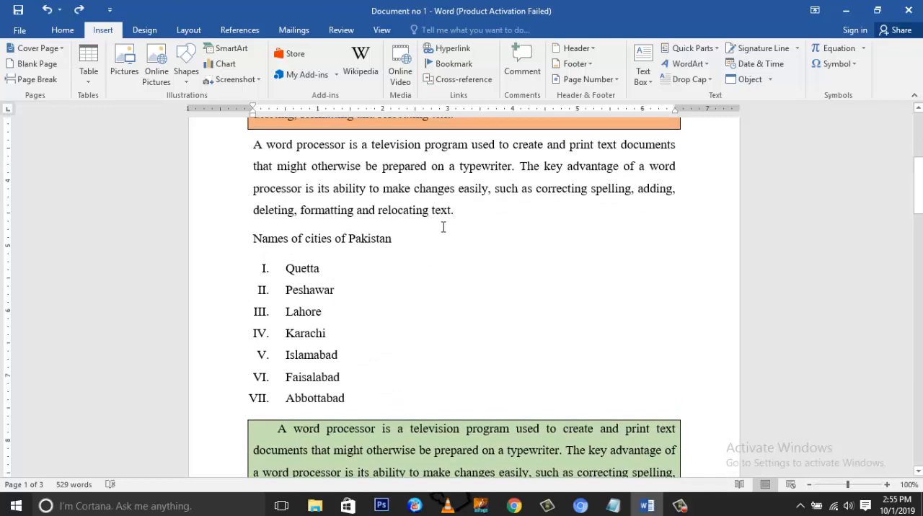
scroll(447, 282, down, 3)
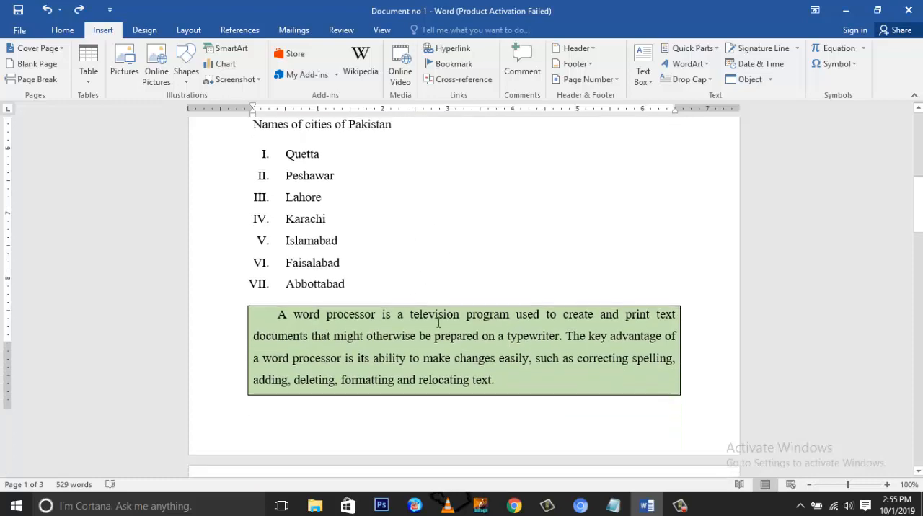
scroll(455, 199, up, 3)
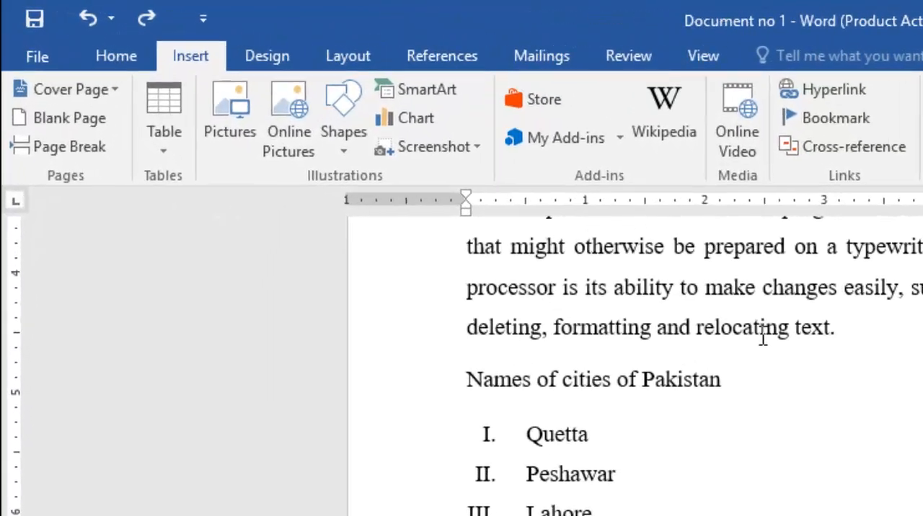
click(57, 146)
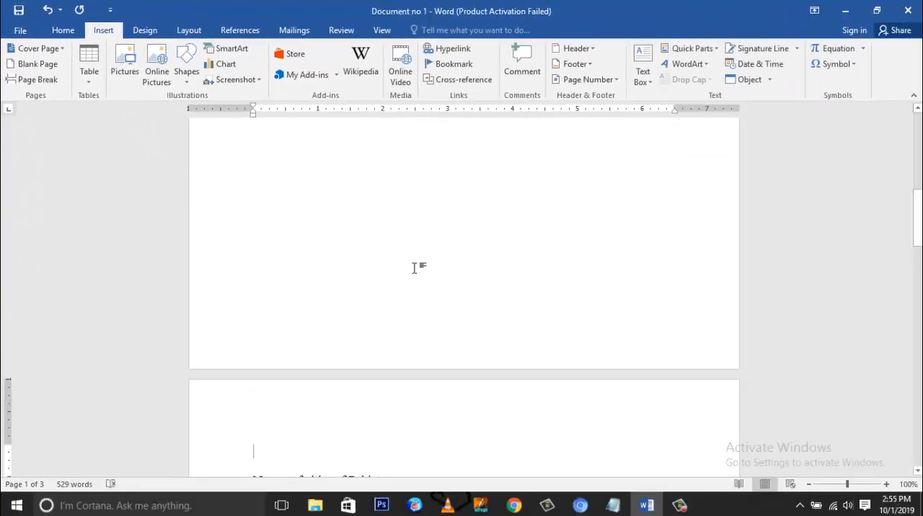
scroll(414, 269, up, 8)
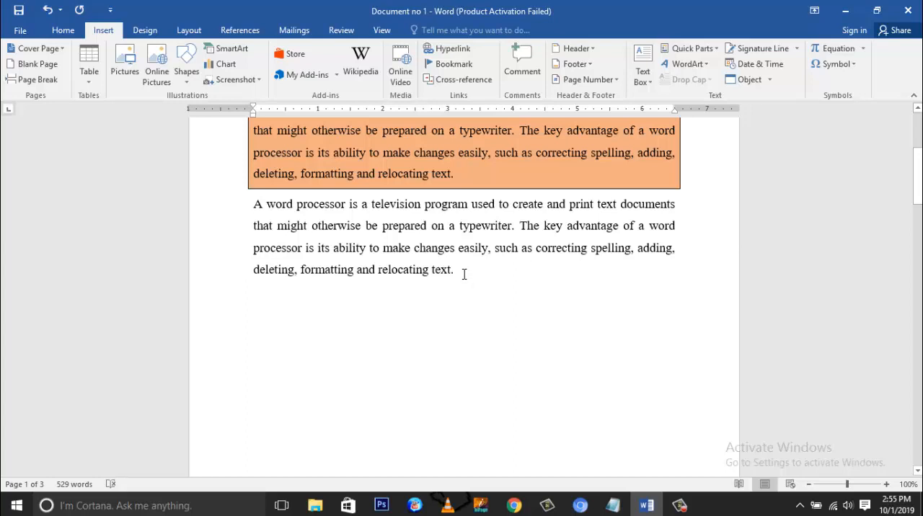
Step: Examine how the text around the inserted page break is laid out, from the paragraph before it through the city list and following paragraphs
scroll(458, 282, down, 10)
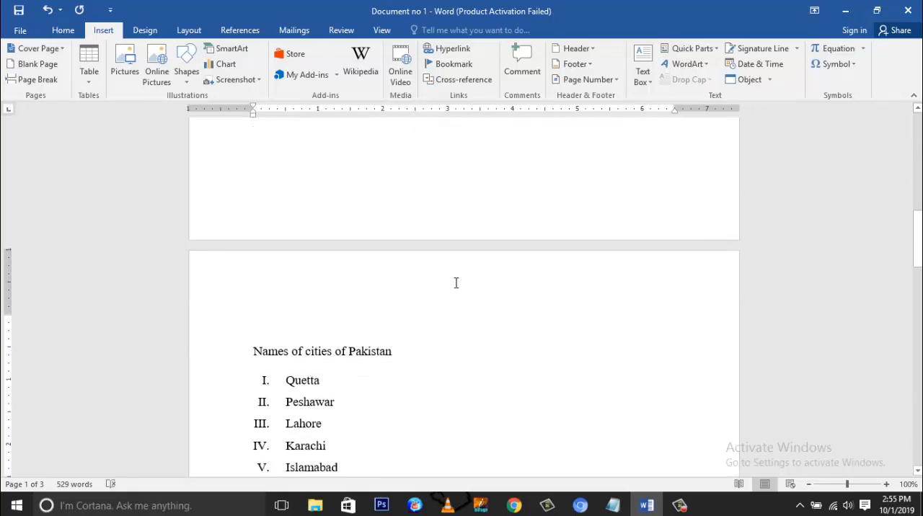
scroll(274, 303, down, 2)
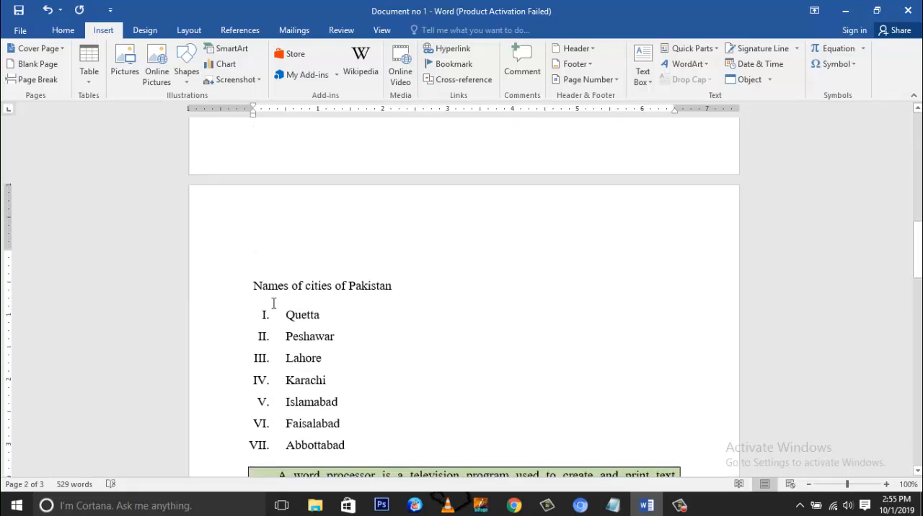
scroll(273, 303, down, 10)
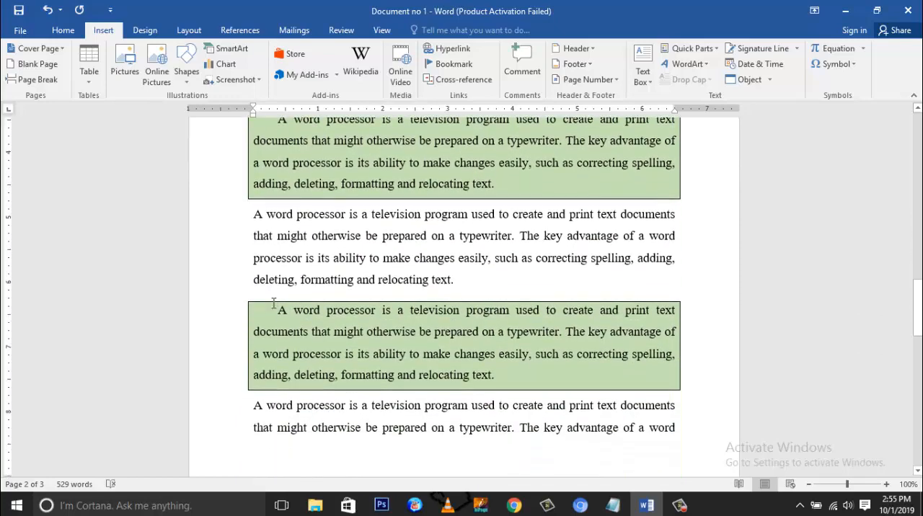
scroll(274, 302, down, 4)
scroll(273, 303, up, 7)
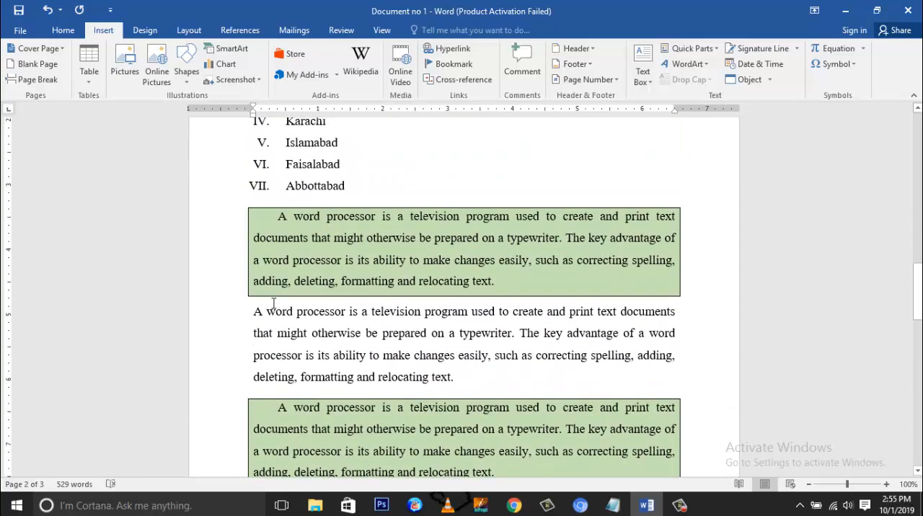
scroll(273, 303, up, 6)
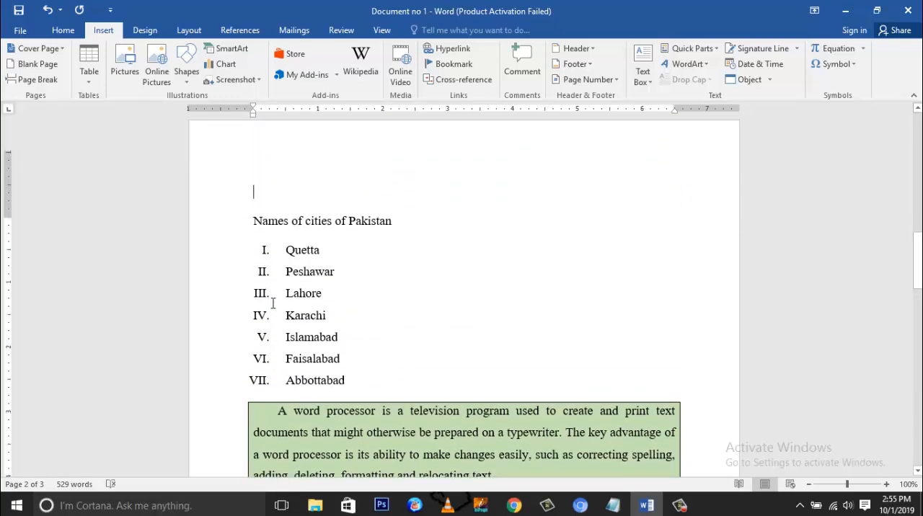
scroll(273, 303, up, 9)
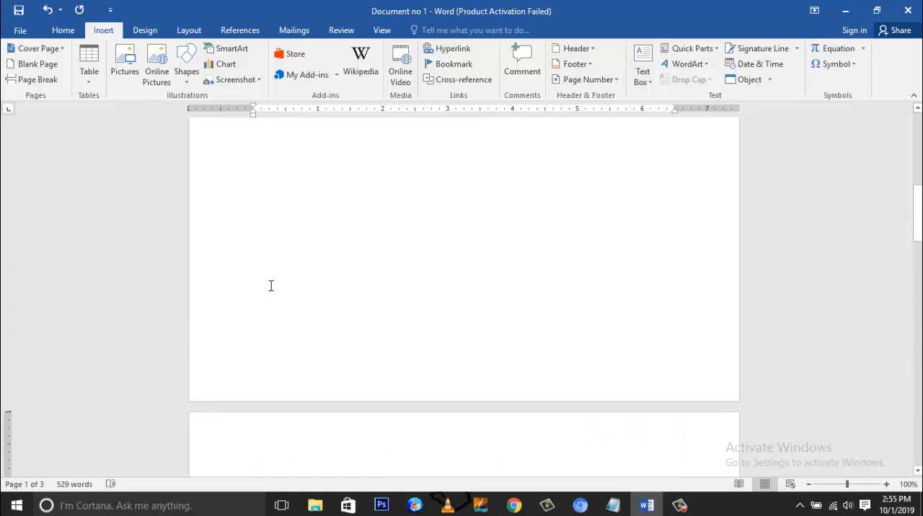